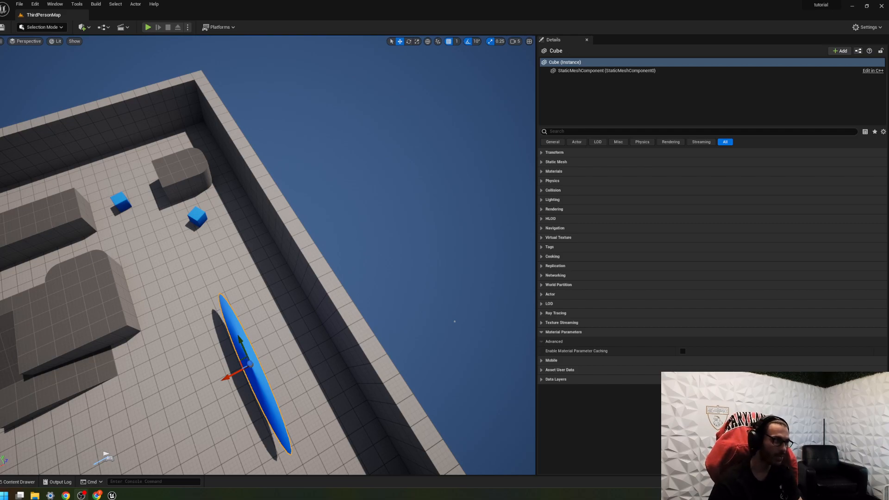
Step: Browse the placeable actor categories, including Shapes and the All Classes list
right_drag(463, 256, 402, 268)
mouse_move(439, 238)
right_down()
mouse_move(430, 250)
mouse_move(435, 232)
mouse_move(438, 238)
right_up()
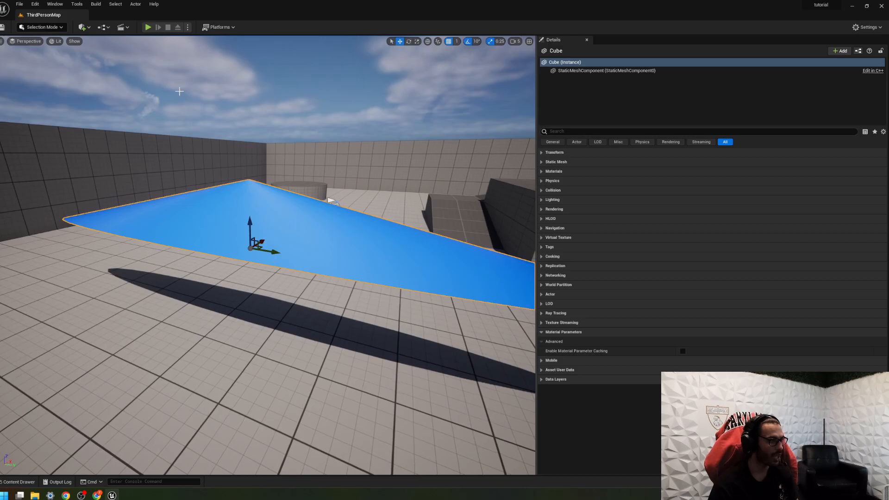
click(84, 27)
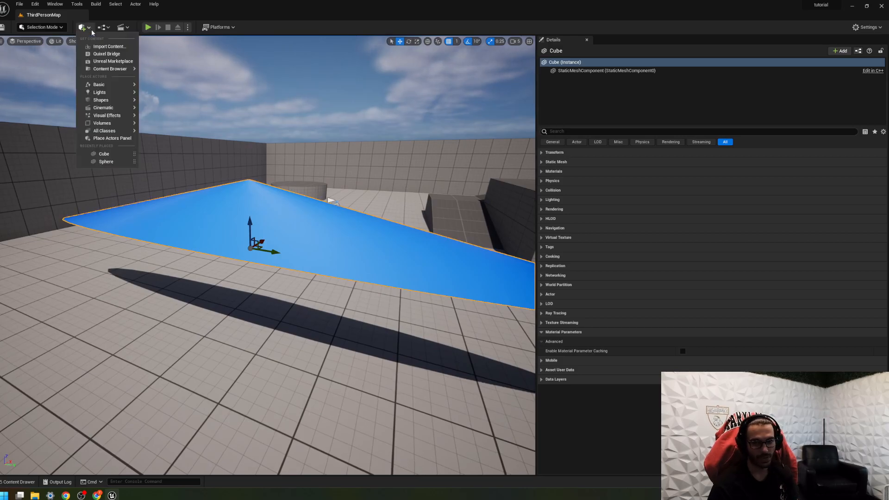
mouse_move(113, 108)
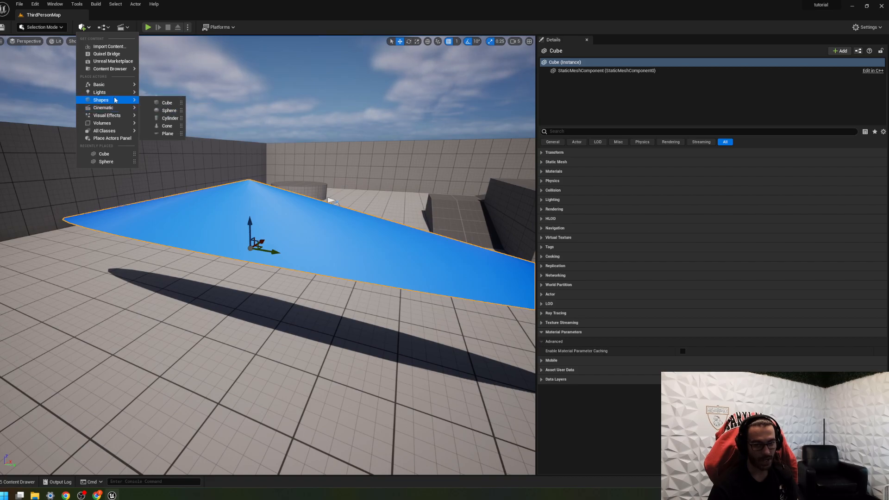
mouse_move(130, 94)
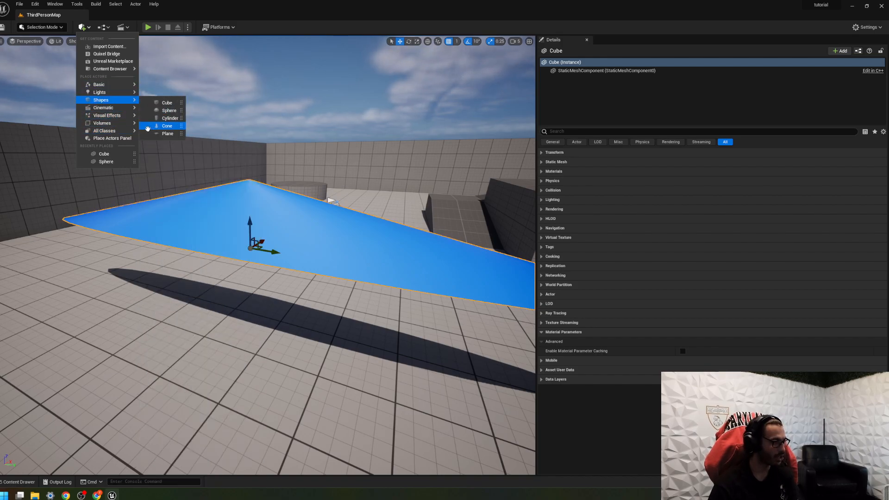
scroll(204, 402, down, 4)
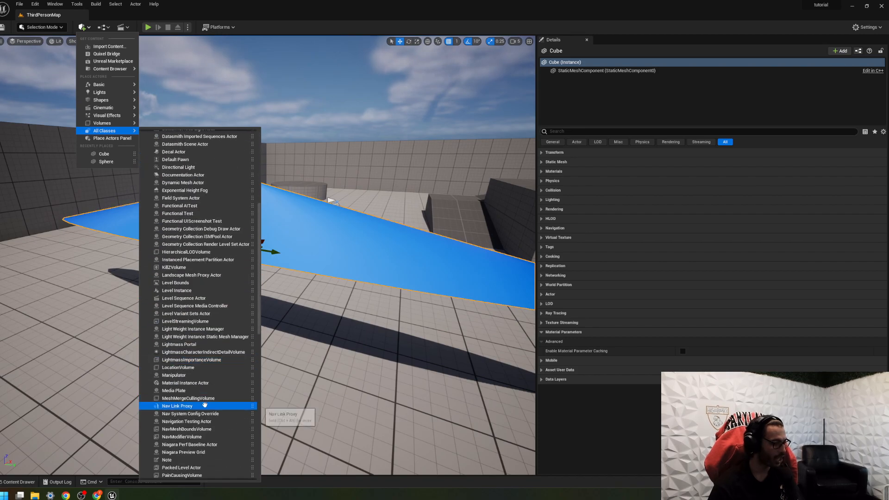
scroll(205, 399, down, 5)
Step: Delete the large stretched blue cube from the level
click(89, 284)
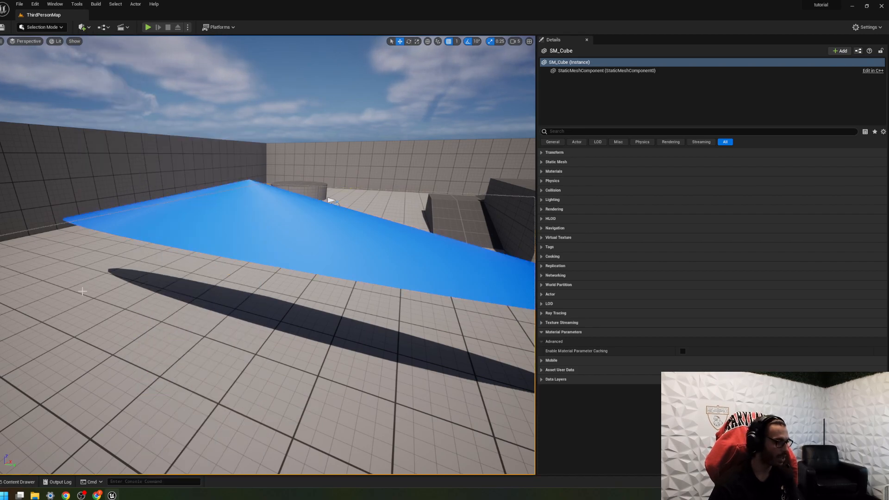
click(250, 236)
key(Delete)
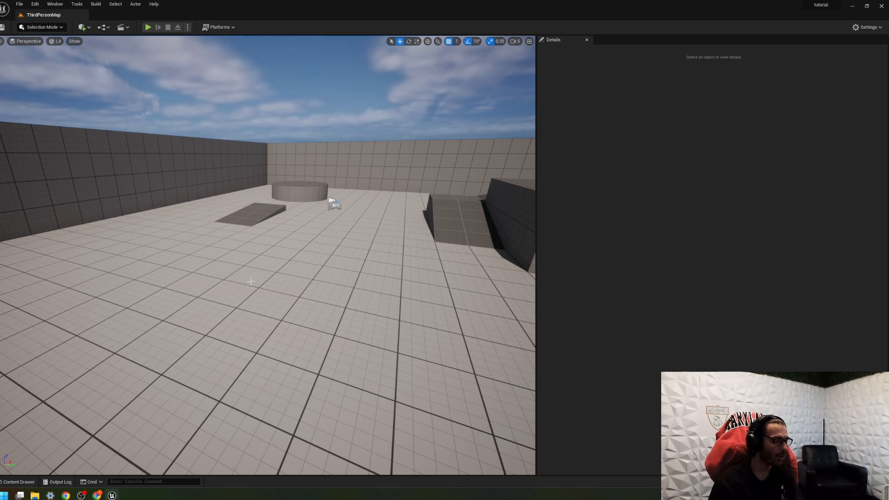
Step: Show and hide the Content Drawer several times to view the project's content folders
key(ctrl+space)
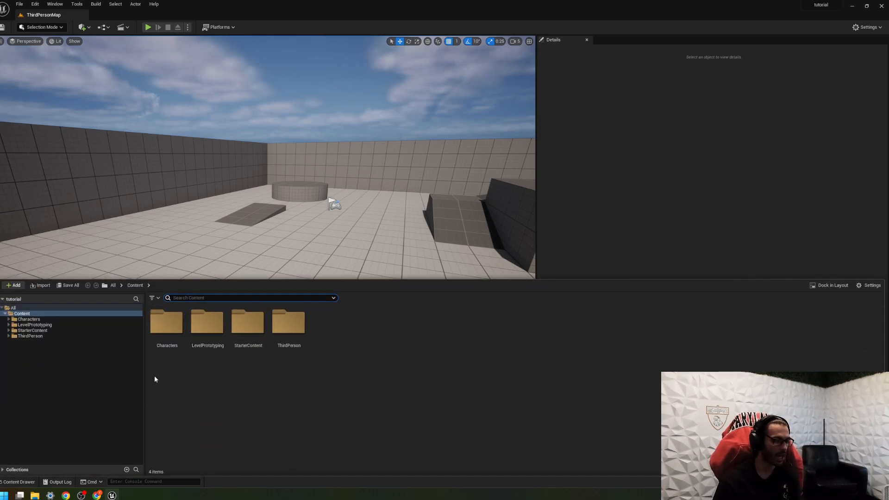
click(243, 254)
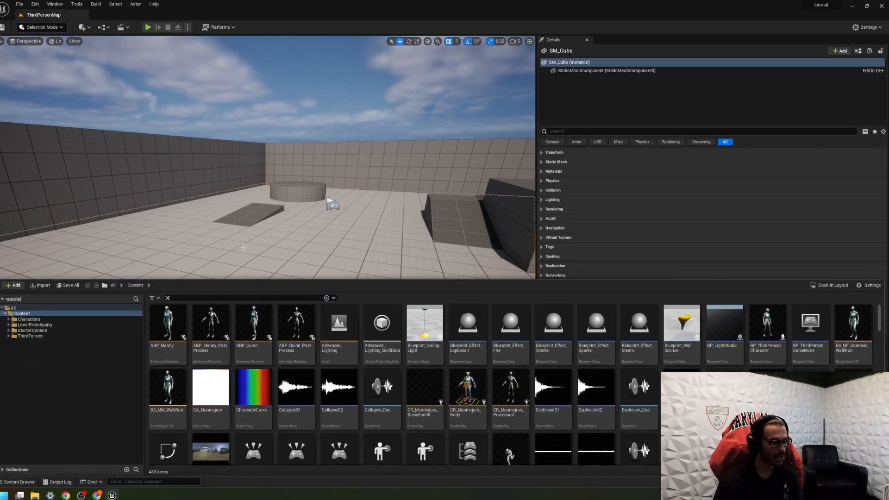
click(167, 298)
key(ctrl+space)
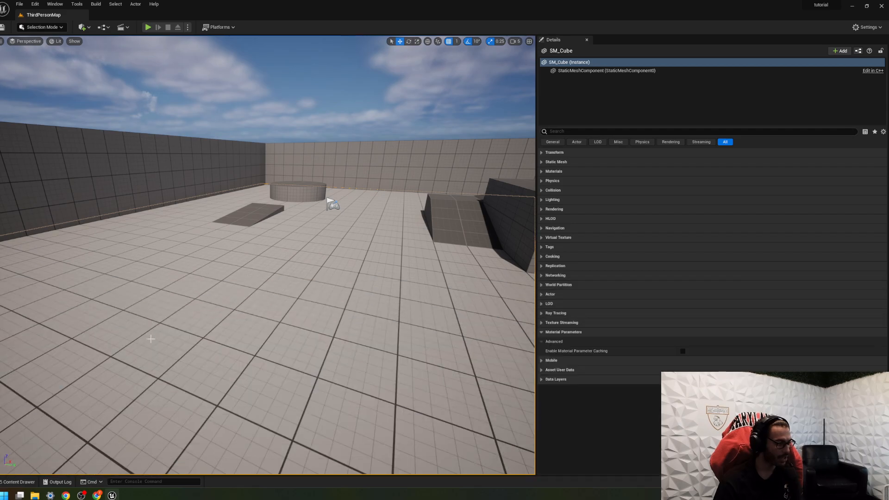
click(12, 482)
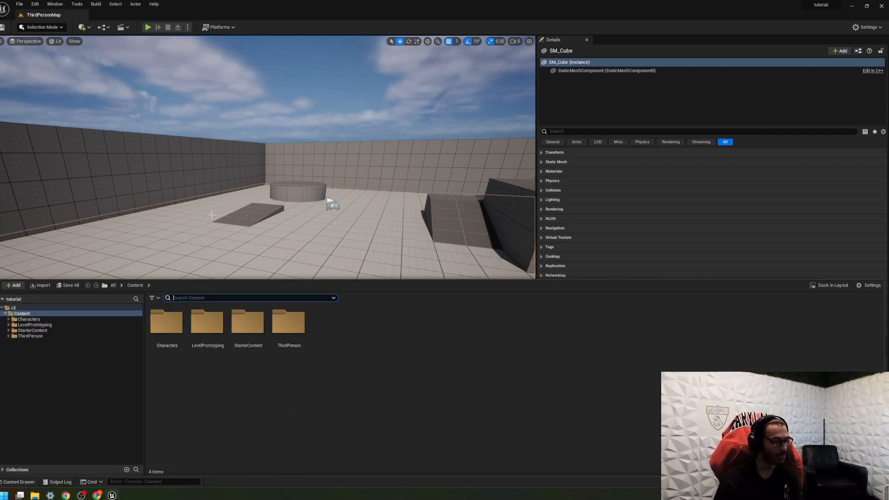
click(212, 215)
key(ctrl+space)
key(ctrl+space)
key(ctrl+space)
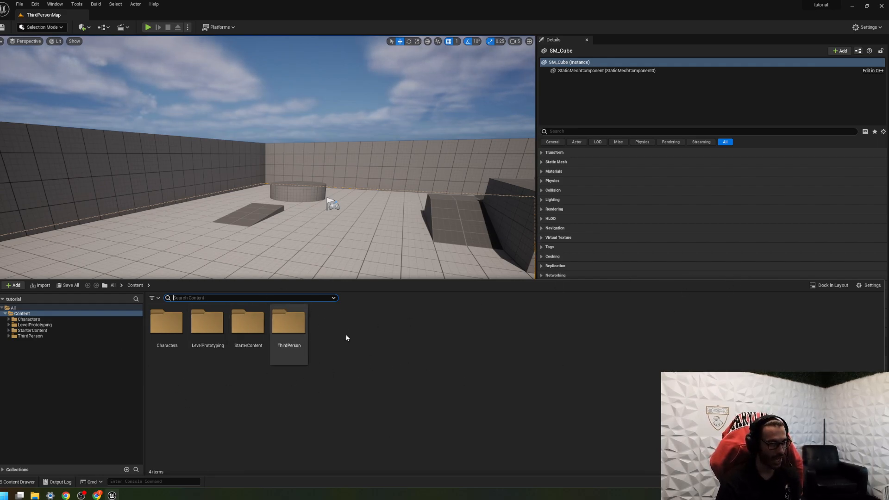
key(ctrl+space)
Step: Show Outliner 1, dock it as a tab beside Details, and maximize the editor window
click(56, 4)
mouse_move(138, 68)
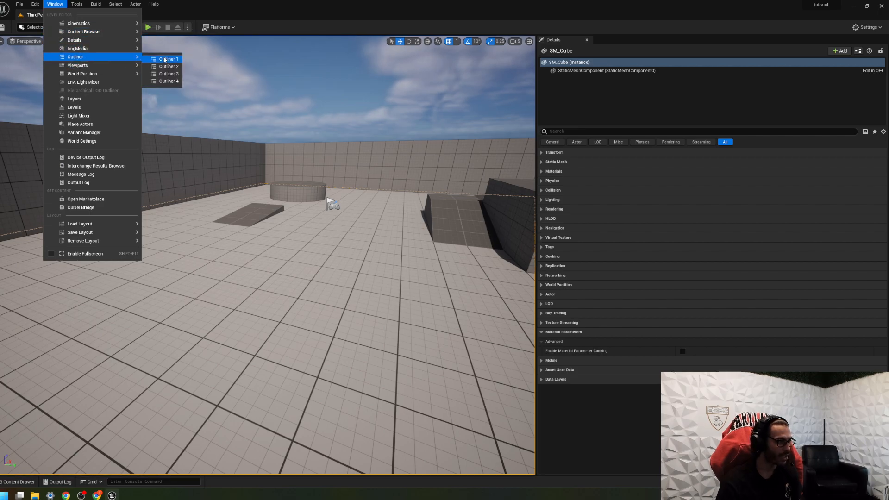
click(165, 59)
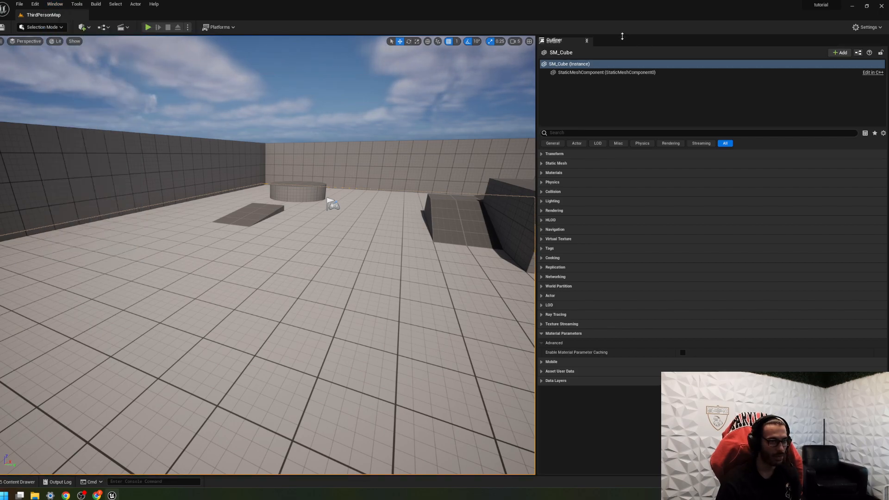
drag(621, 37, 694, 81)
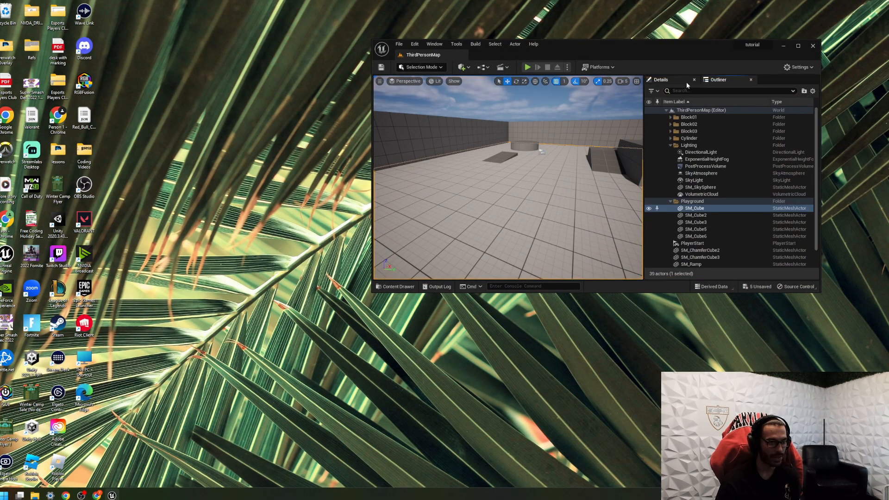
click(797, 46)
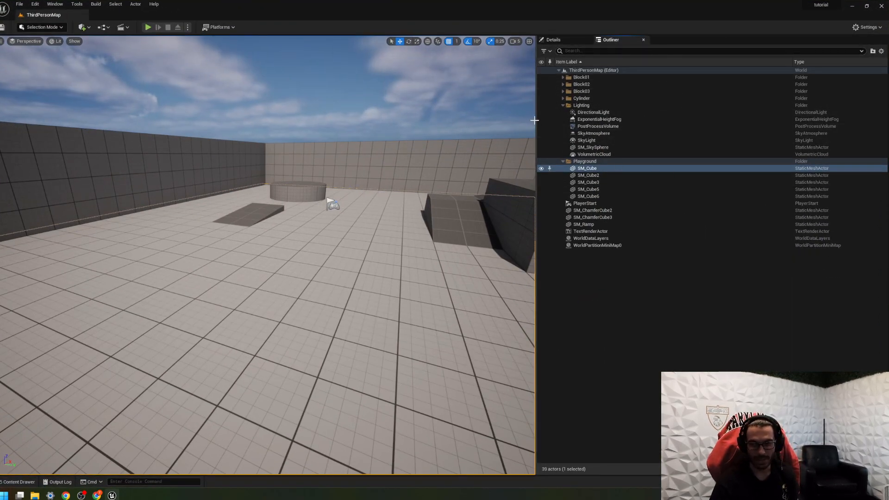
Step: Widen the Outliner to more than half of the window and collapse its Lighting and Playground folders
drag(536, 115, 270, 115)
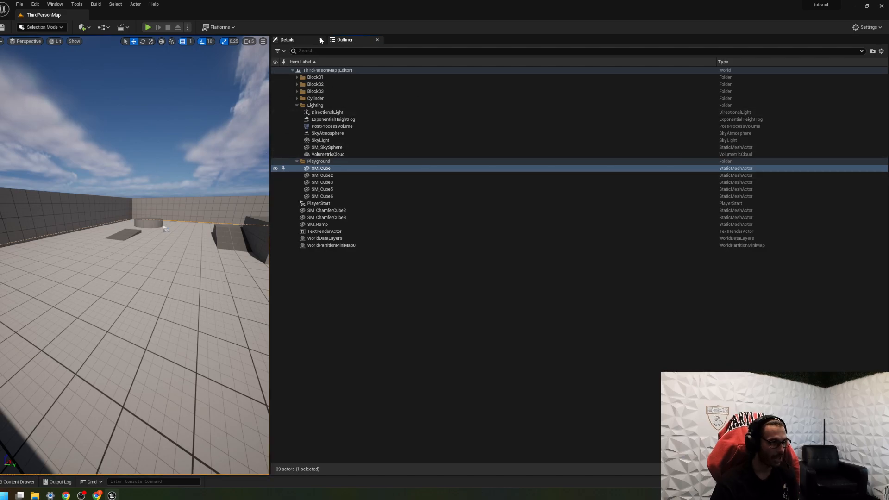
drag(270, 121, 394, 129)
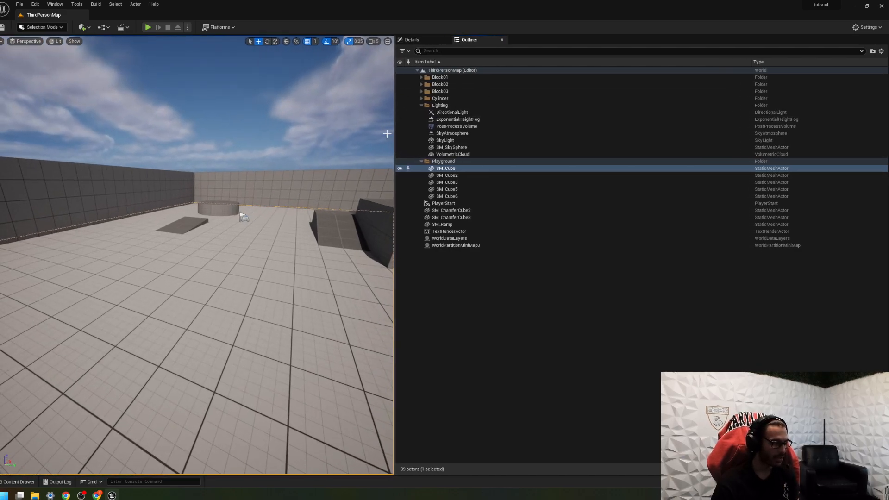
key(ctrl+space)
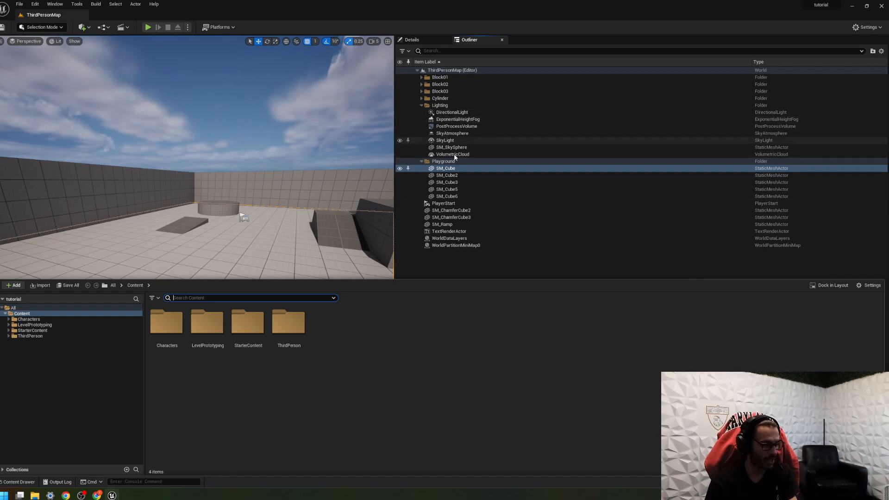
click(421, 106)
click(421, 112)
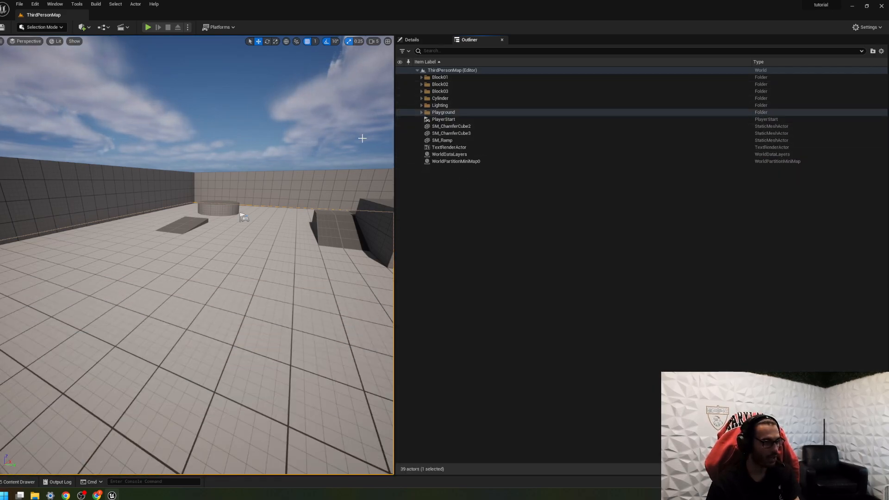
Step: Place the SM_Chair mesh from StarterContent/Props on the level floor near the player start
key(ctrl+space)
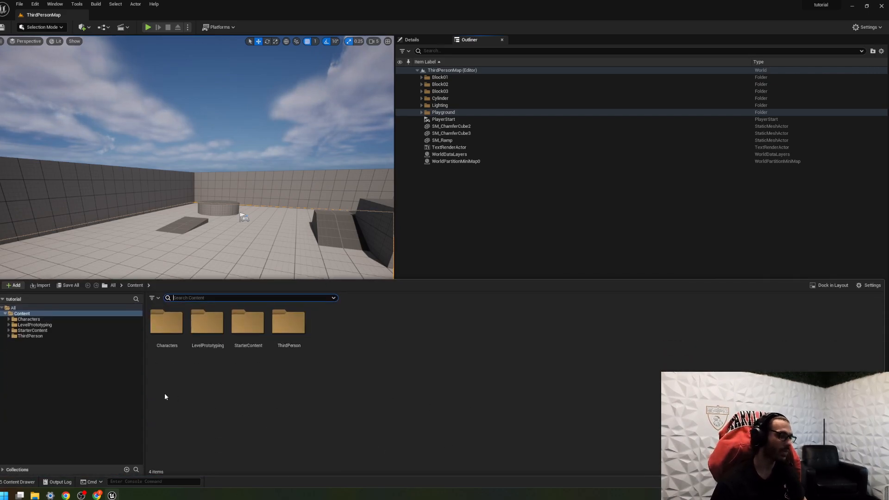
double_click(245, 345)
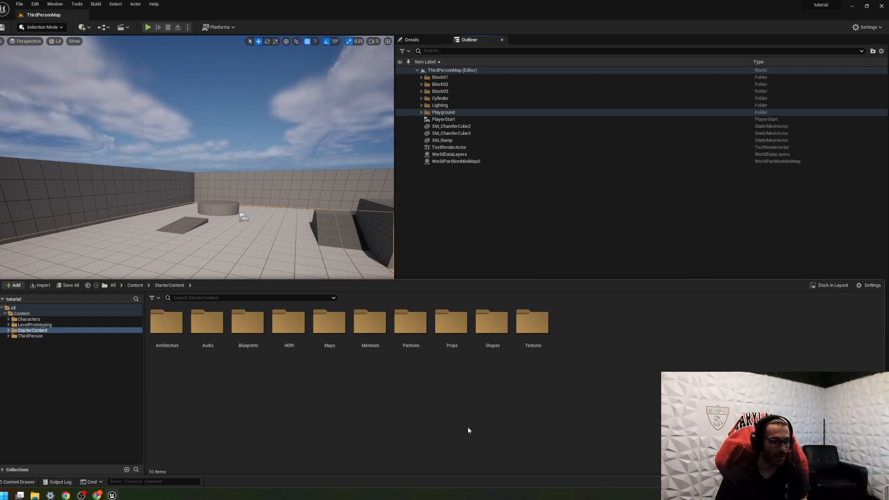
double_click(452, 334)
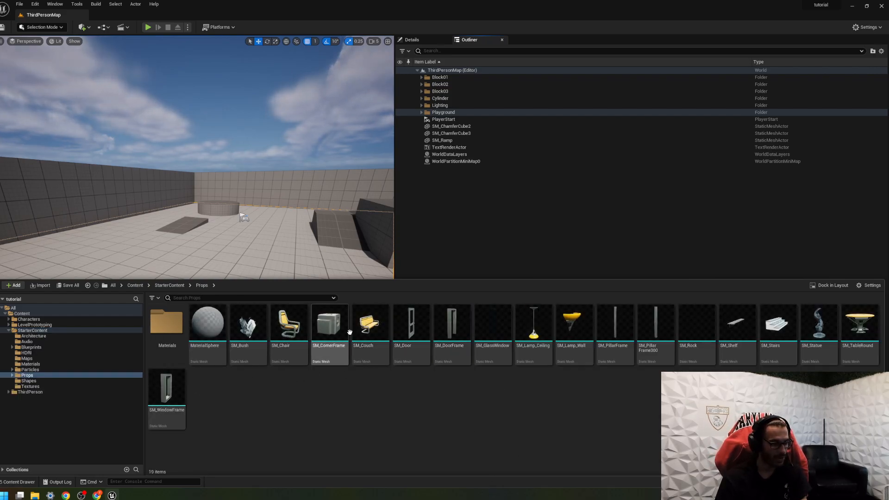
drag(289, 324, 226, 235)
right_drag(271, 267, 187, 289)
key(w)
key(d)
key(s)
key(w)
key(s)
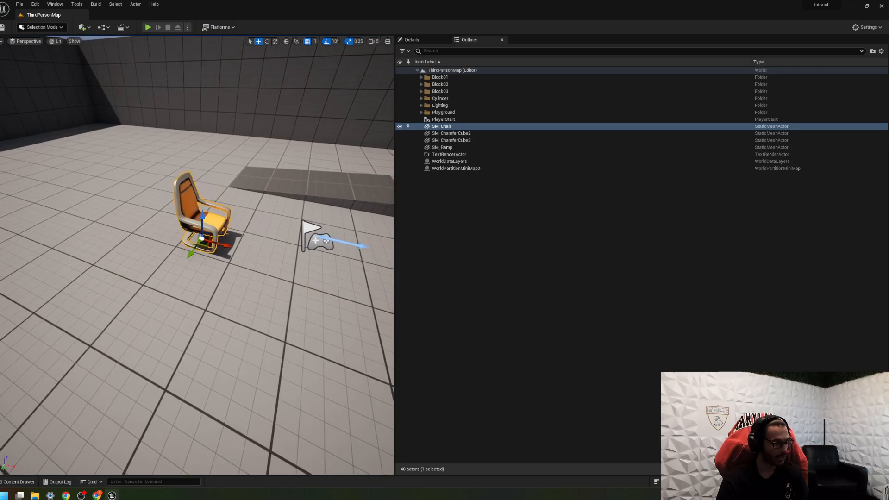
Step: Apply the M_Rock material from the Props/Materials folder to the level floor
key(ctrl+space)
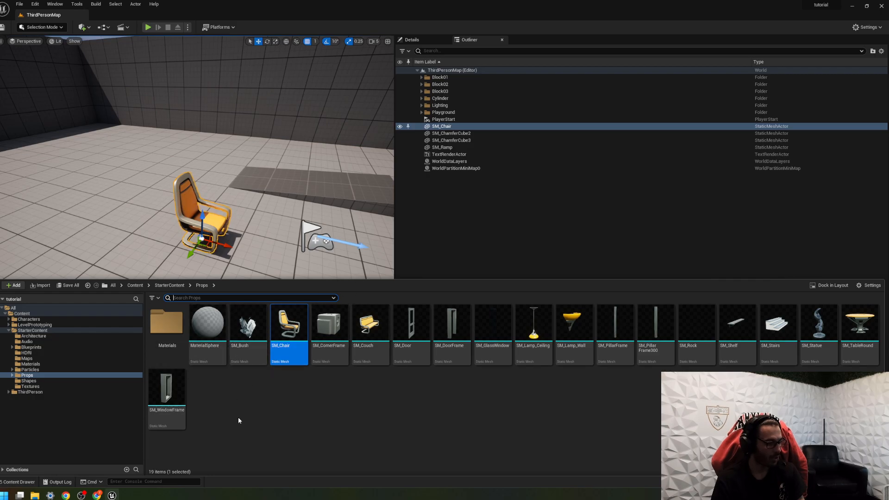
double_click(170, 335)
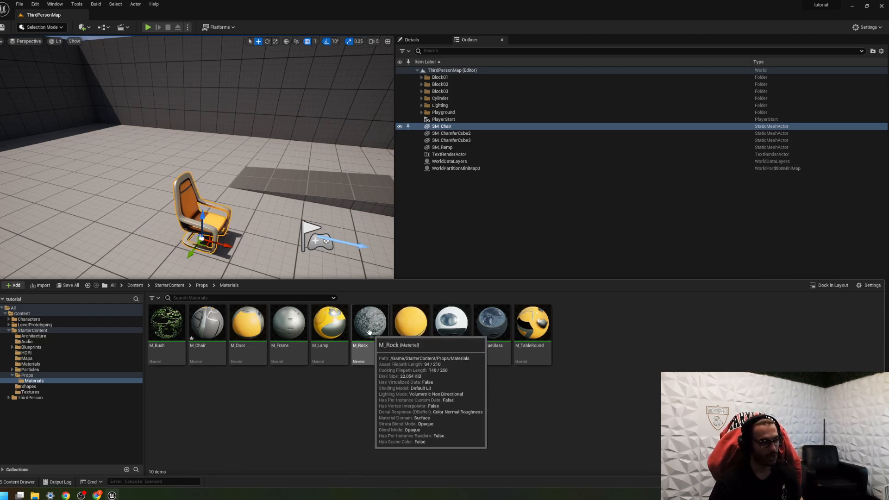
drag(370, 333, 168, 192)
right_drag(167, 191, 189, 211)
Step: Open the M_Rock material for editing and locate the TexCoord node in its Rock Texture group
key(ctrl+space)
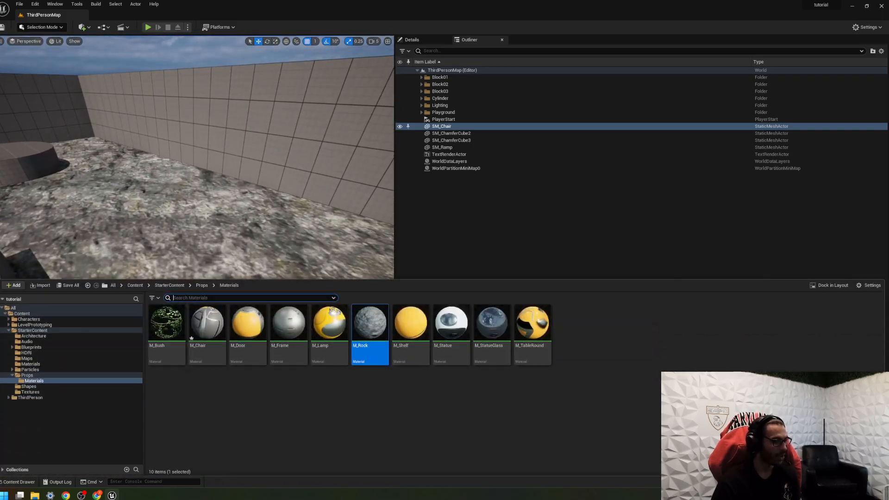
double_click(370, 327)
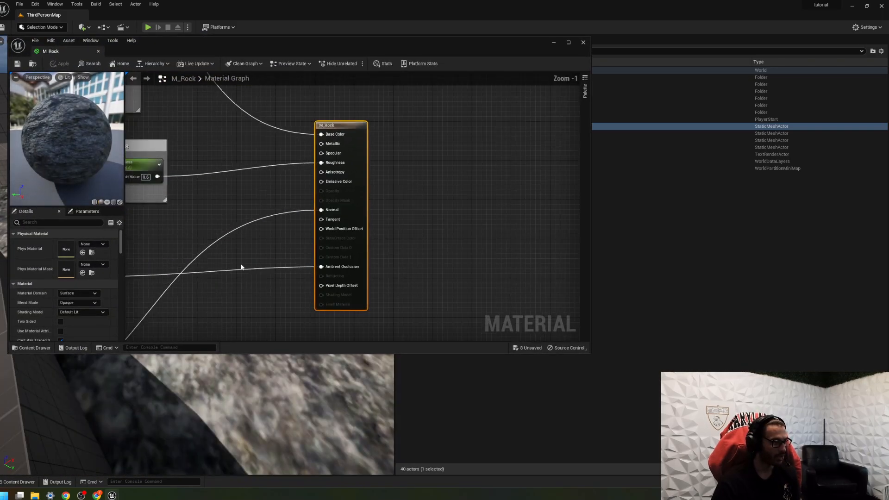
scroll(242, 267, down, 5)
right_drag(208, 250, 441, 253)
scroll(441, 253, up, 5)
right_drag(358, 205, 502, 320)
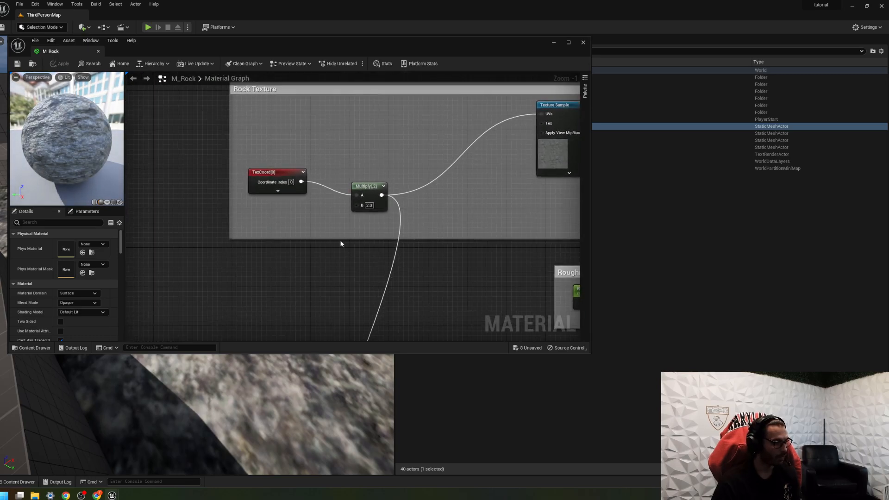
Step: Set the TexCoord node's UTiling and VTiling to 10, apply the change, and close the M_Rock material
click(278, 174)
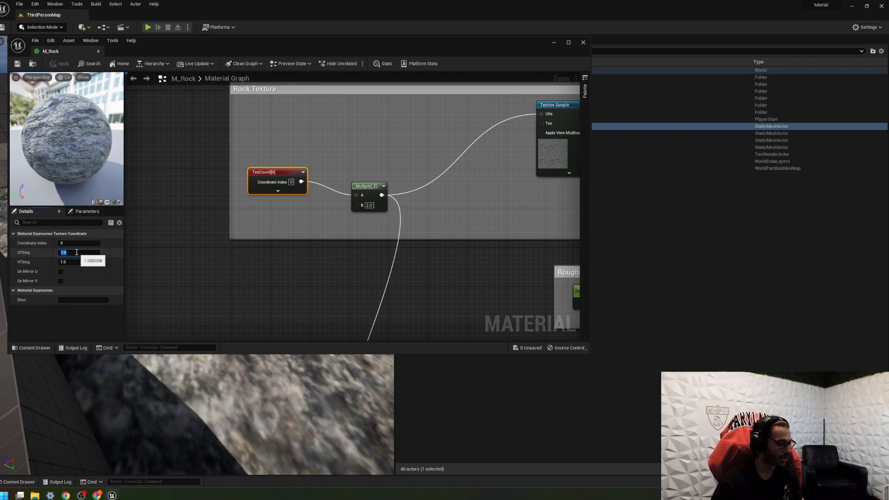
text(10)
key(Return)
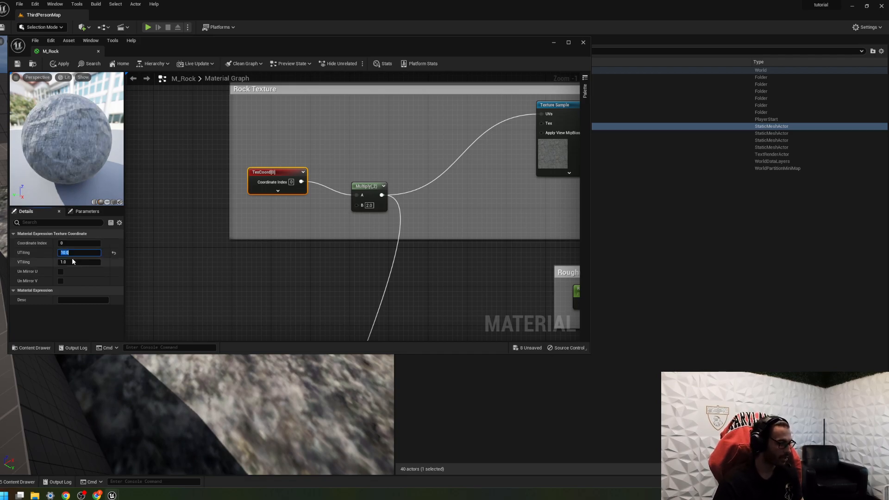
click(71, 262)
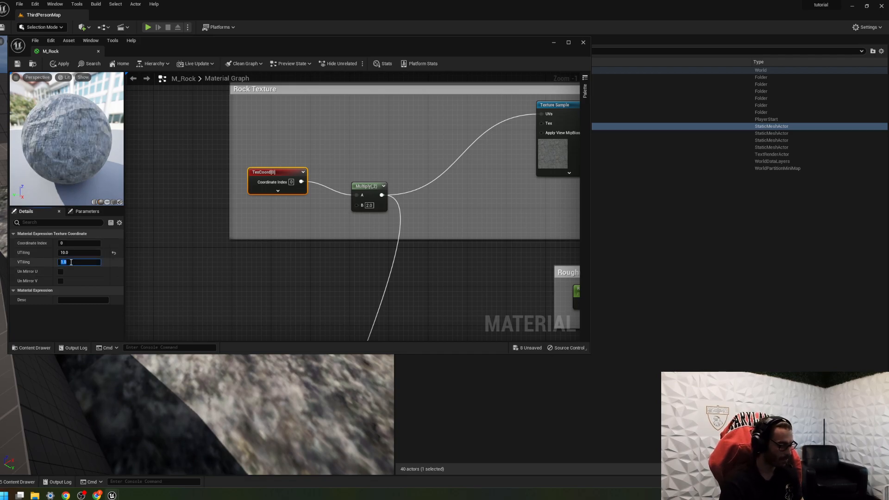
text(10)
key(Return)
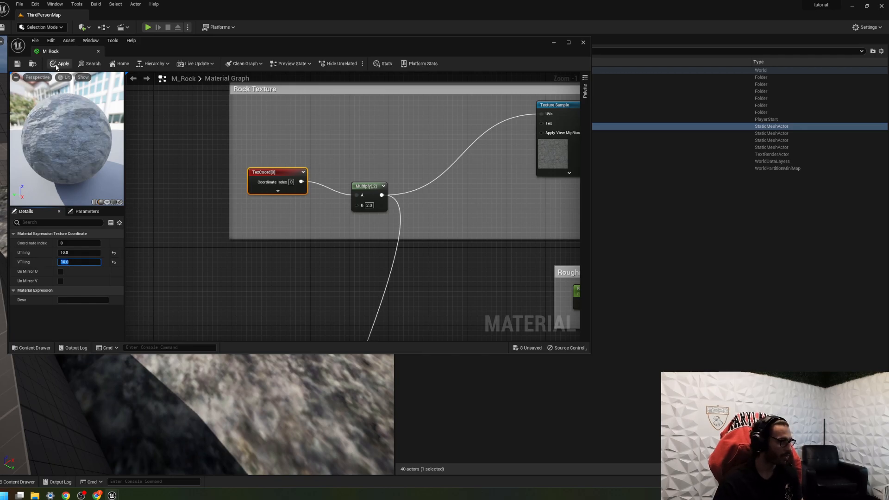
click(60, 63)
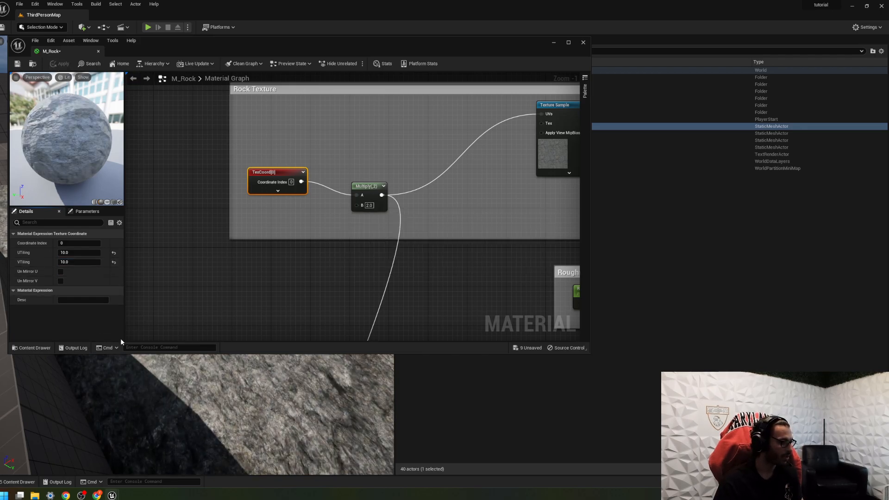
click(98, 51)
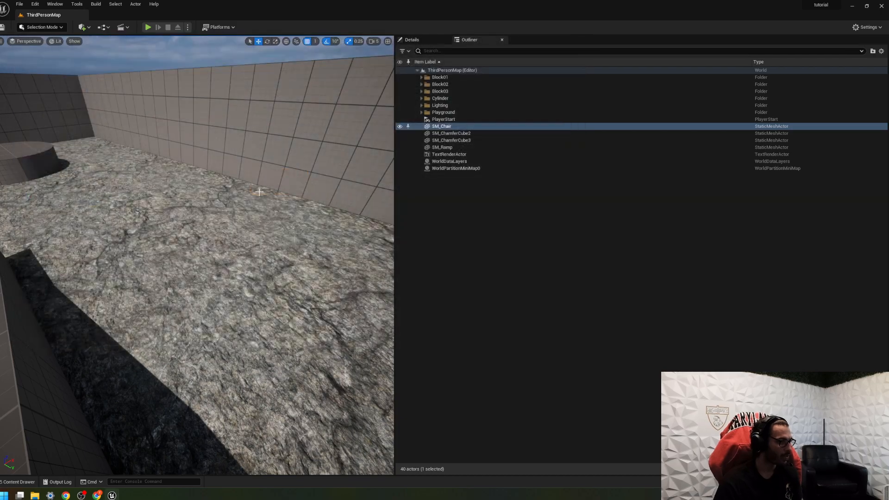
Step: Delete the SM_Chair mesh from the level floor
key(w)
right_drag(197, 255, 297, 301)
key(w)
right_drag(265, 260, 239, 183)
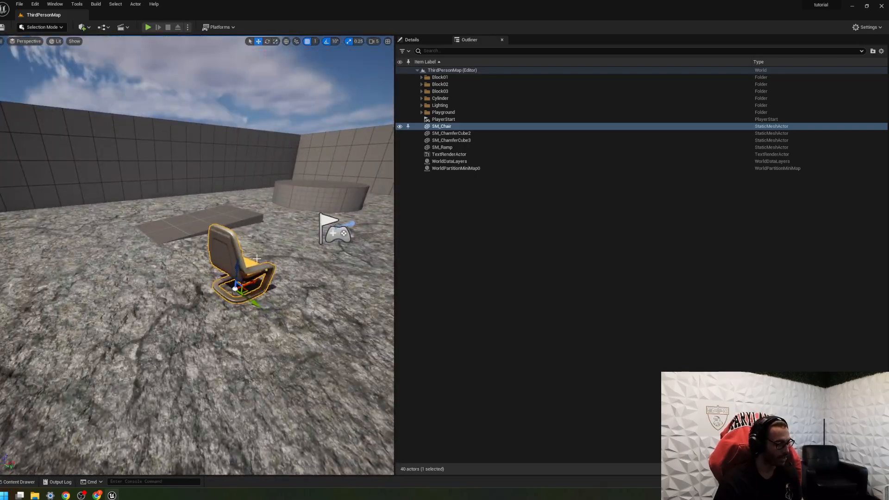
key(Delete)
Step: Search the entire Content folder for "Materials" and browse the listed materials
key(ctrl+space)
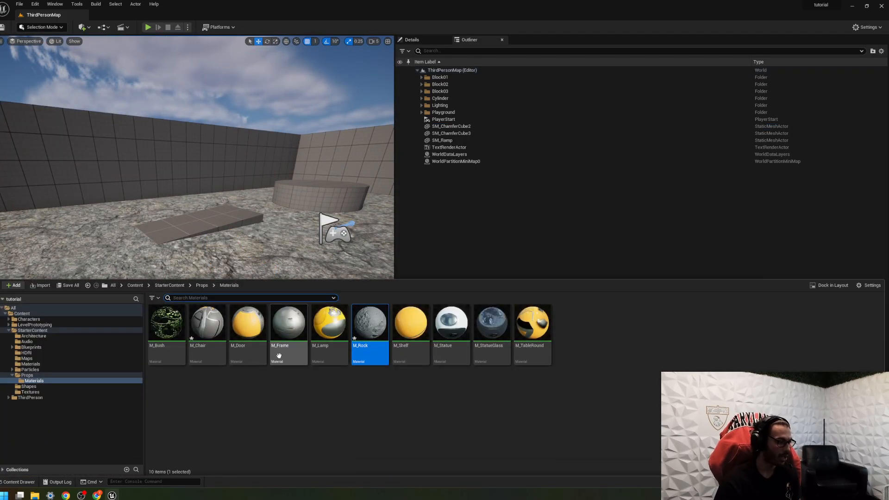
click(136, 285)
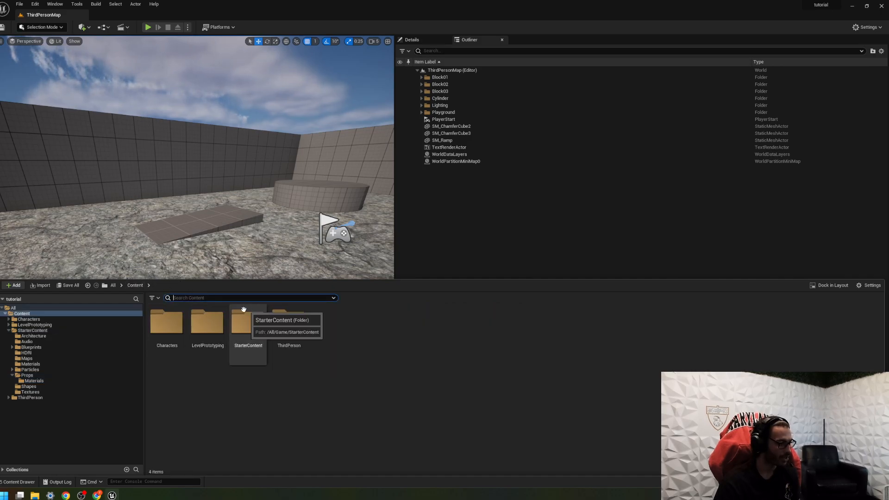
text(mat)
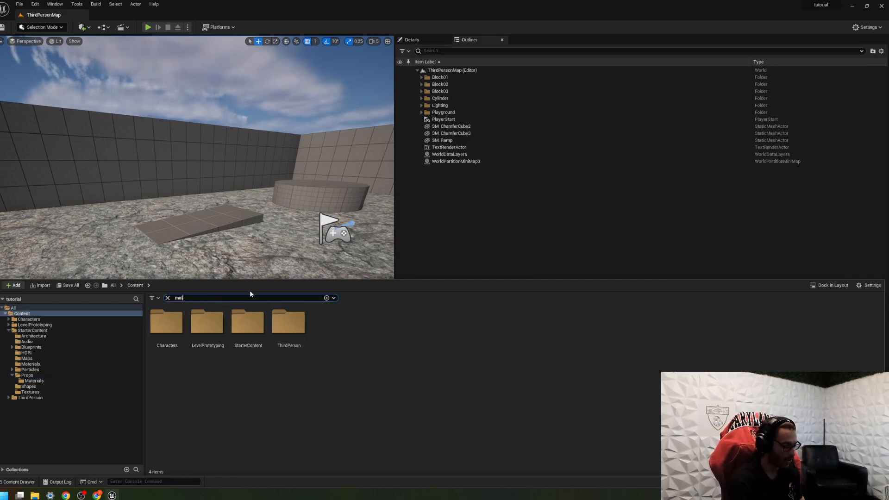
text(erials)
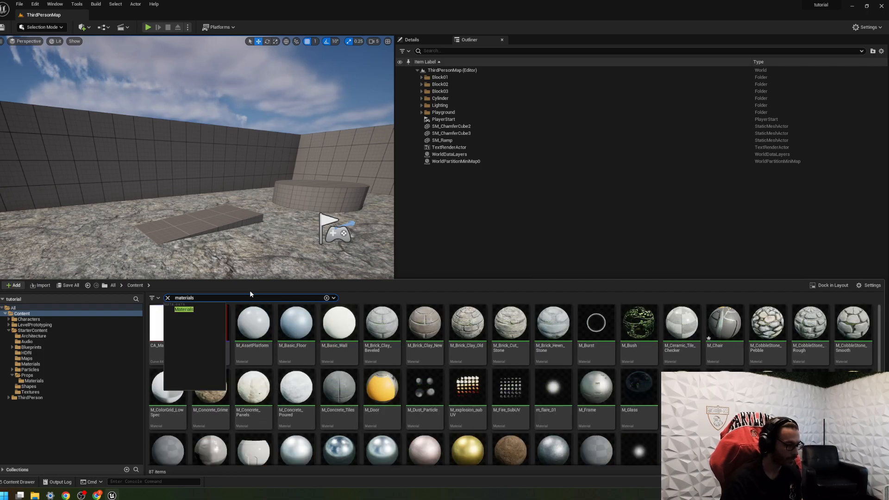
click(196, 315)
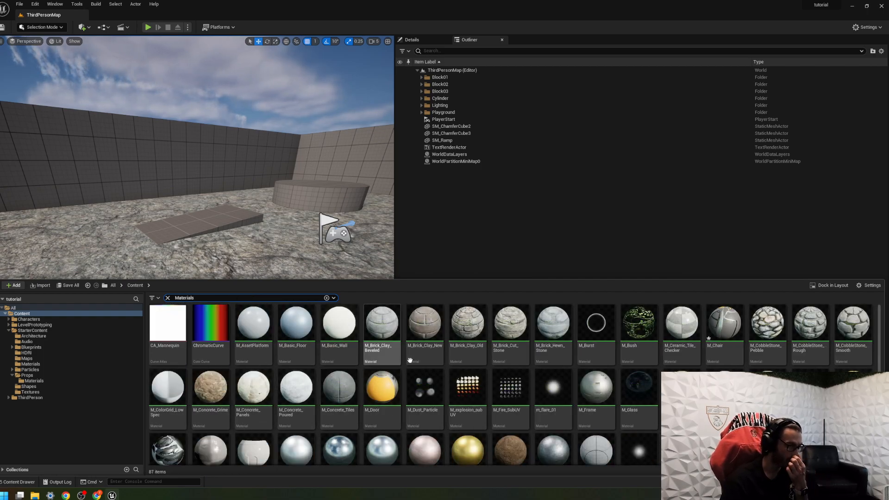
scroll(410, 374, down, 5)
scroll(409, 374, up, 5)
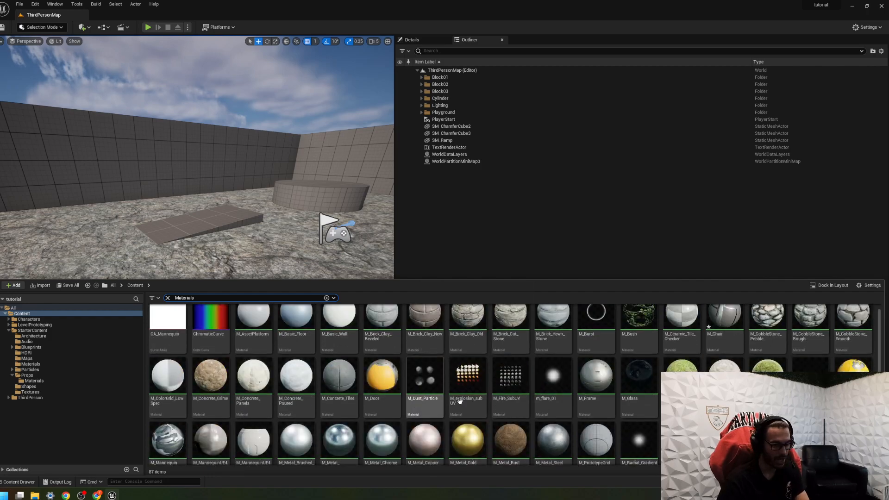
Step: Apply the M_CobbleStone_Pebble material to the large raised block beside the ramp
right_drag(323, 223, 467, 218)
key(ctrl+space)
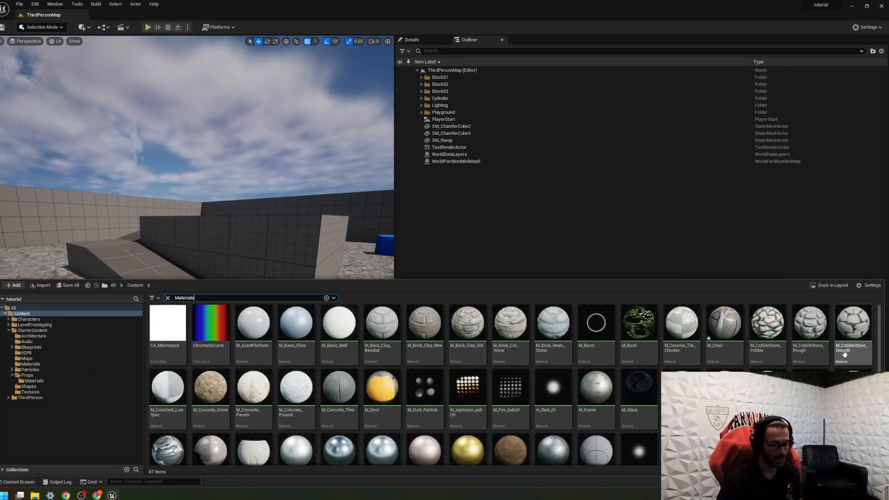
drag(824, 338, 301, 253)
right_drag(300, 252, 323, 292)
Step: Apply the M_CobbleStone_Rough material to the lower block in front of the pebble-covered block
key(ctrl+space)
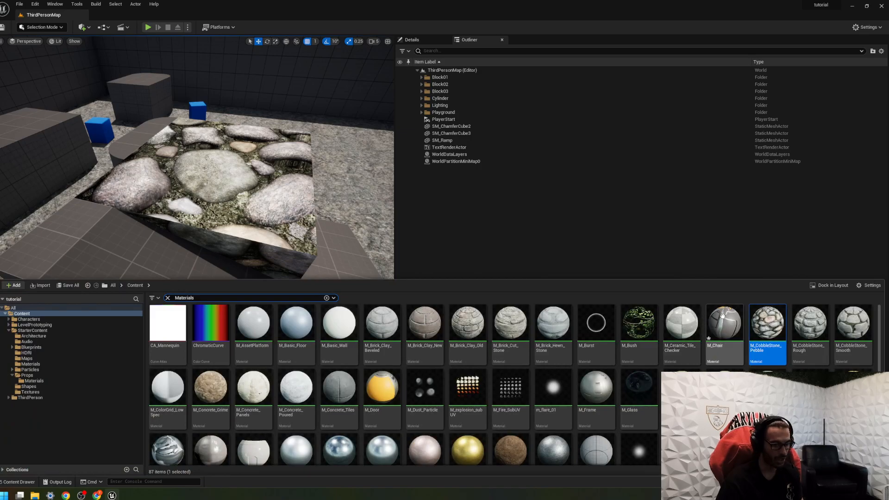
drag(810, 323, 128, 279)
right_drag(128, 279, 194, 273)
Step: Apply the M_CobbleStone_Smooth material to the ramp and to the remaining grey block section next to it
key(ctrl+space)
drag(852, 325, 361, 245)
key(ctrl+space)
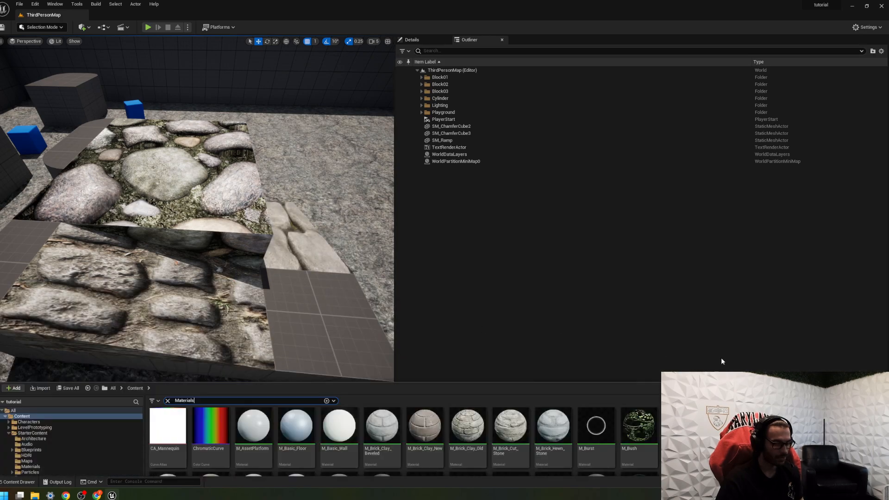
drag(842, 334, 305, 266)
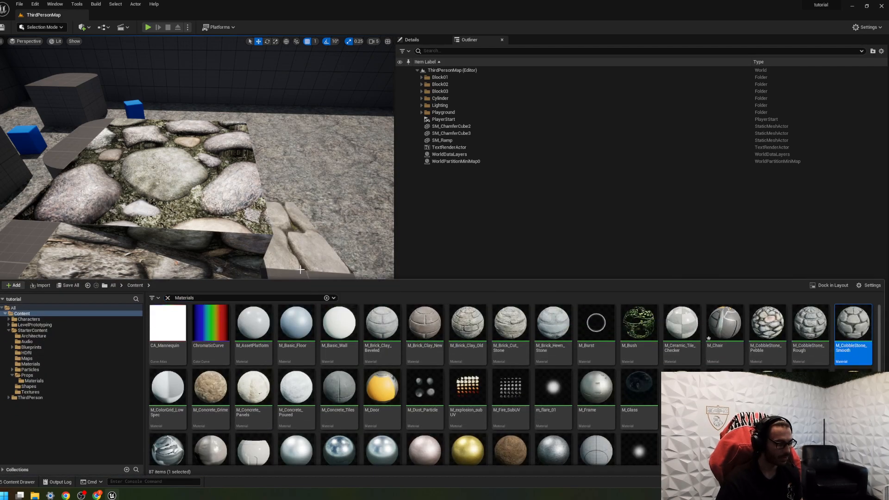
key(ctrl+space)
key(ctrl+space)
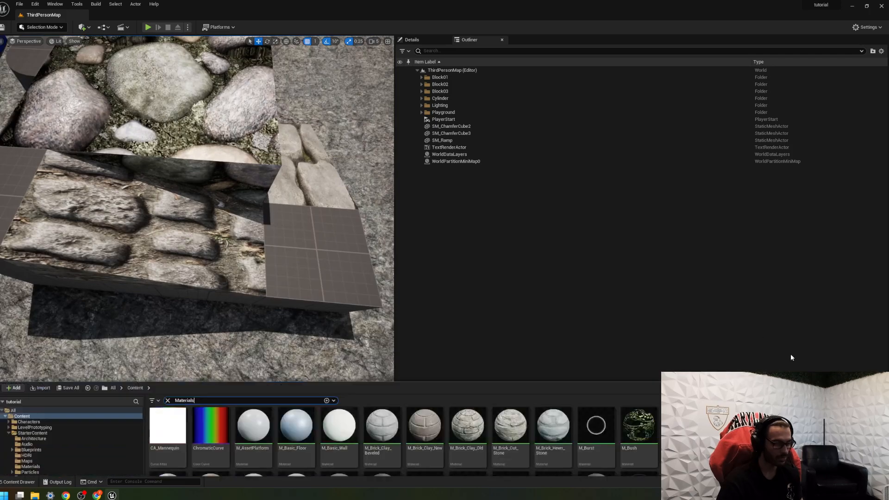
drag(845, 335, 337, 244)
Step: Play the level, run the character onto the cobblestone ramp, and stop the play session
right_drag(337, 243, 136, 43)
key(alt+p)
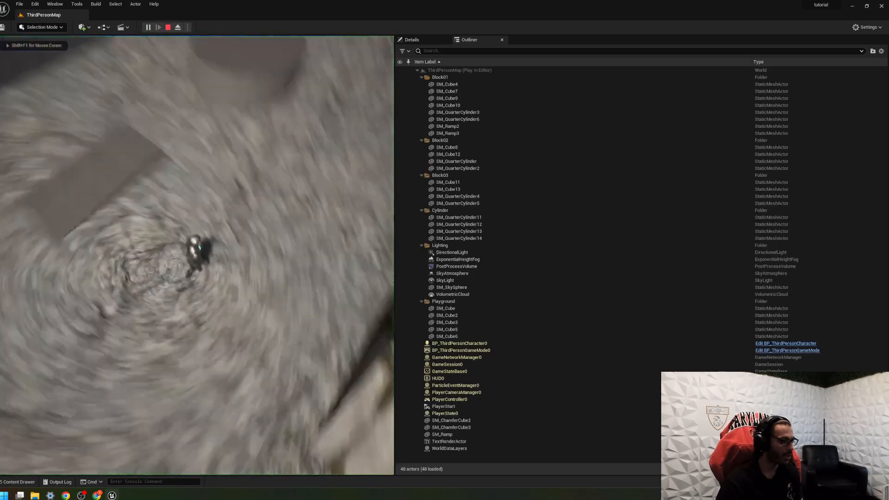
key(w)
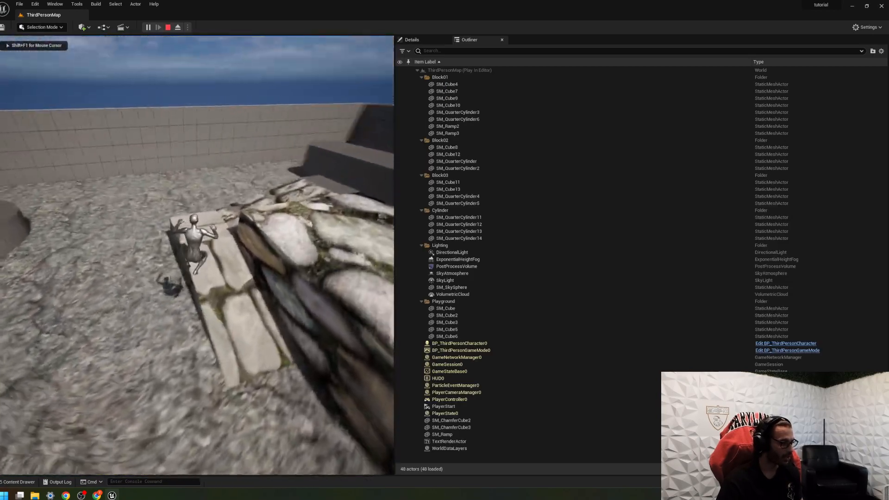
key(Escape)
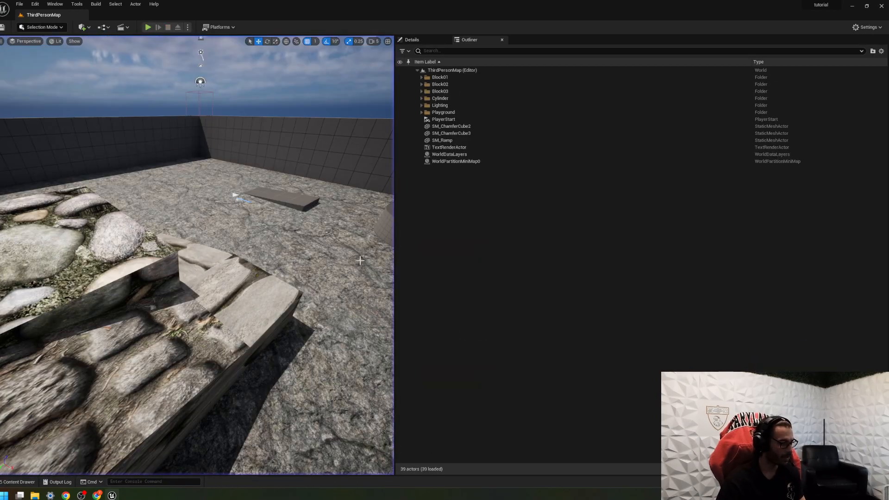
Step: Select the SkyLight actor above the level's walls and examine its properties in the Details panel
right_drag(197, 259, 197, 218)
right_drag(197, 255, 269, 305)
key(e)
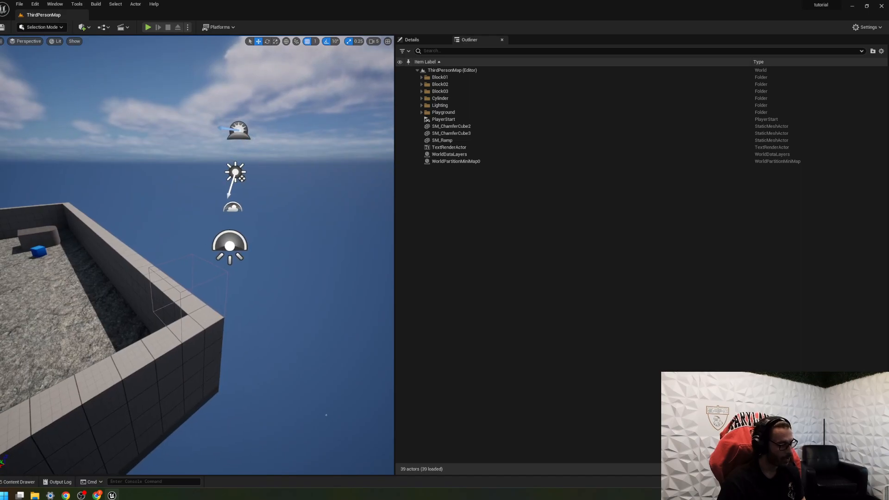
click(229, 245)
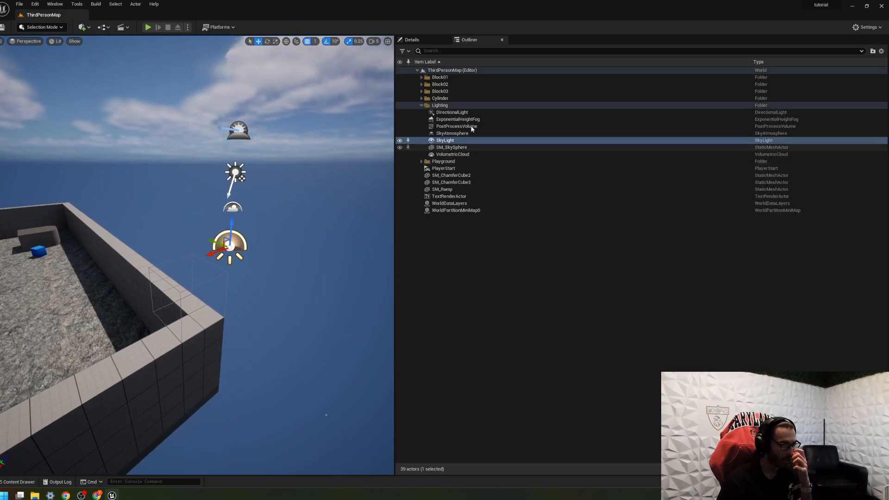
click(419, 40)
scroll(556, 268, down, 3)
scroll(574, 282, down, 2)
scroll(602, 303, up, 6)
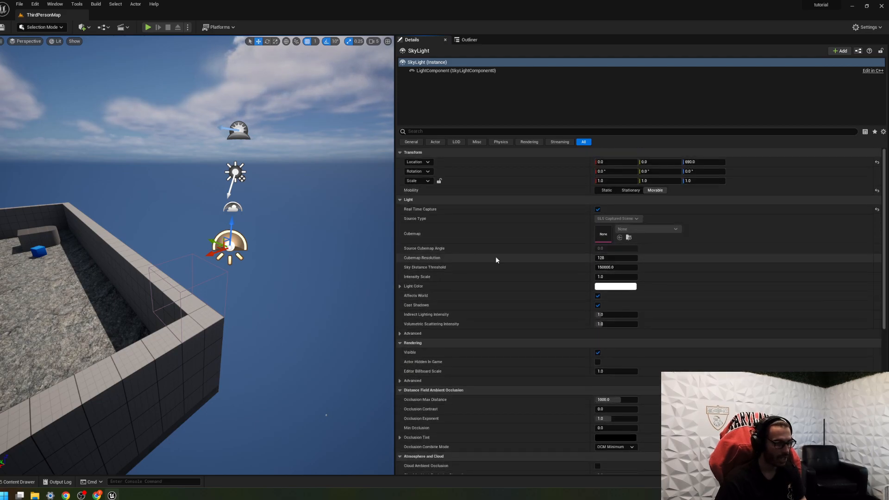
Step: Rotate the SkyLight 70° about its X axis, and rotate the DirectionalLight above it as well
click(267, 41)
drag(258, 243, 261, 259)
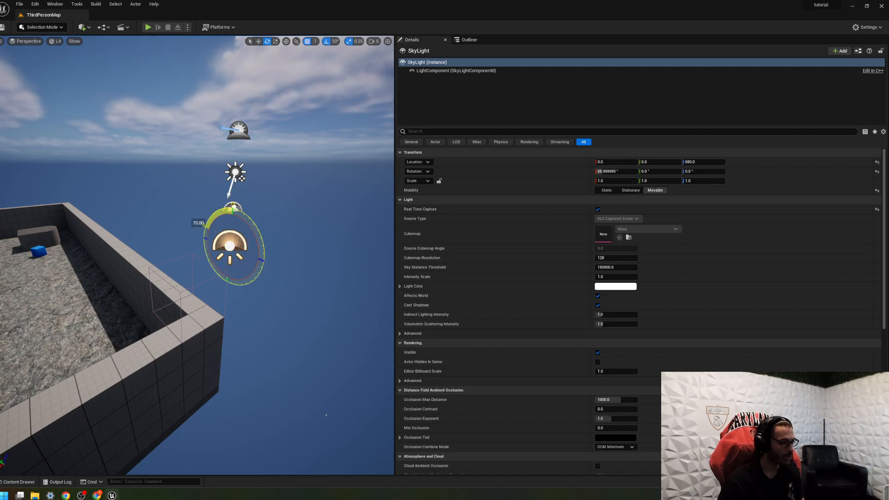
click(236, 173)
drag(249, 172, 244, 123)
click(336, 204)
Step: Show the Outliner again and open the Env. Light Mixer window
right_drag(125, 150, 209, 151)
key(w)
key(s)
key(w)
key(e)
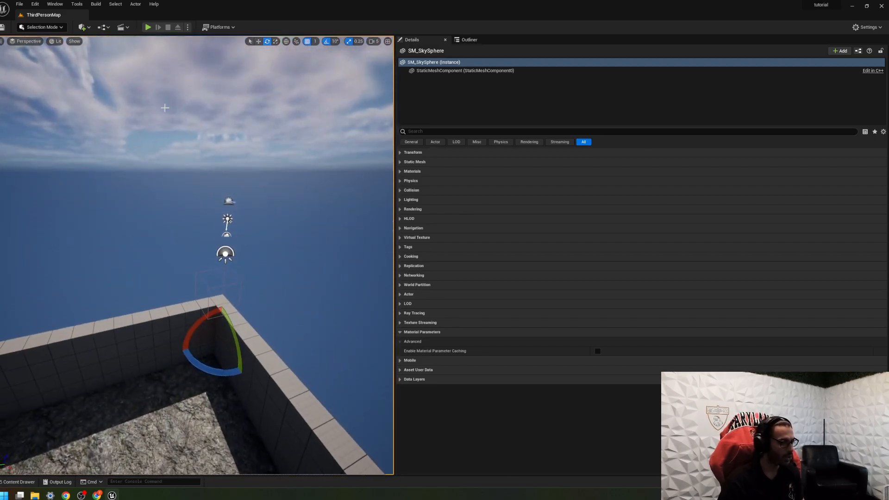
click(468, 40)
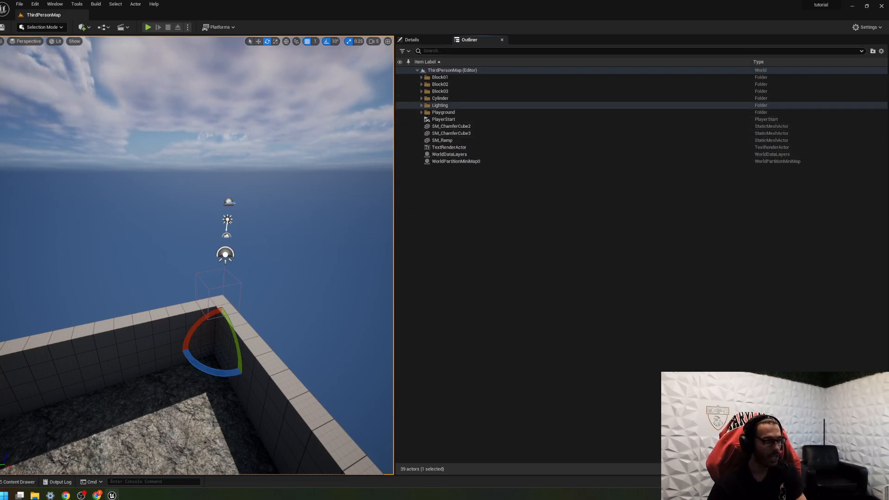
click(54, 5)
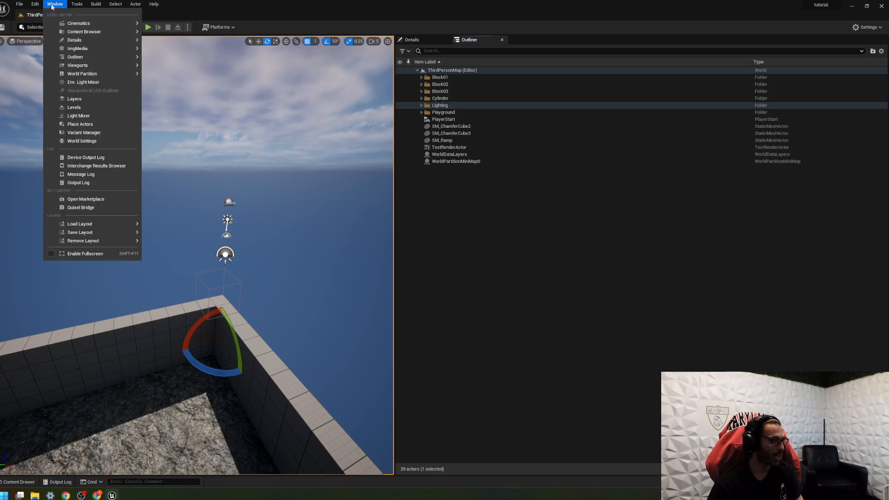
click(90, 83)
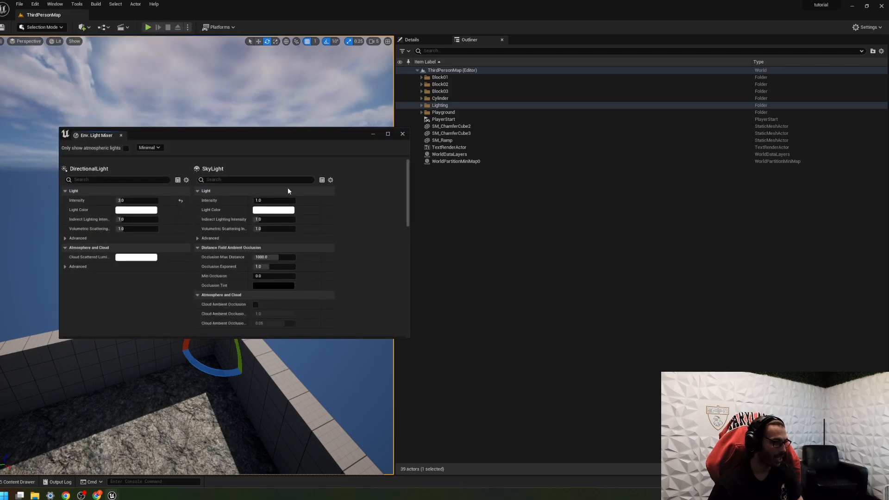
click(136, 210)
mouse_move(187, 265)
mouse_down()
mouse_move(168, 242)
mouse_move(202, 261)
mouse_move(165, 304)
mouse_move(178, 272)
mouse_up()
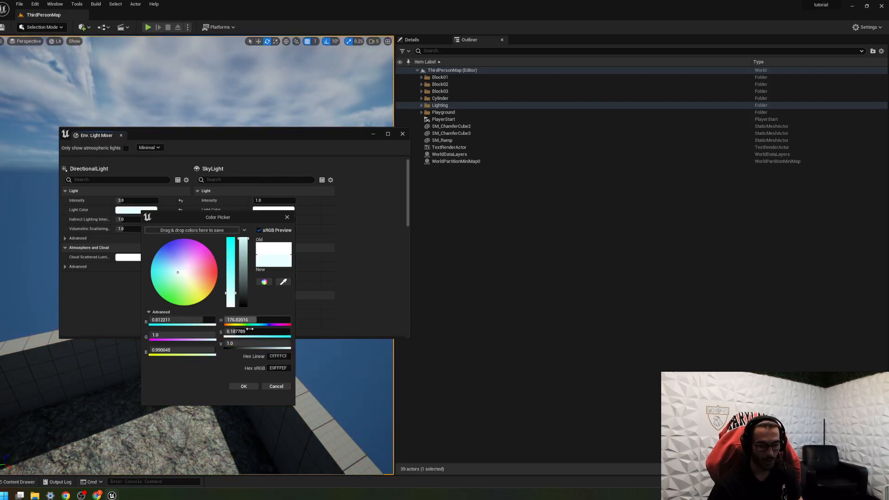
click(276, 387)
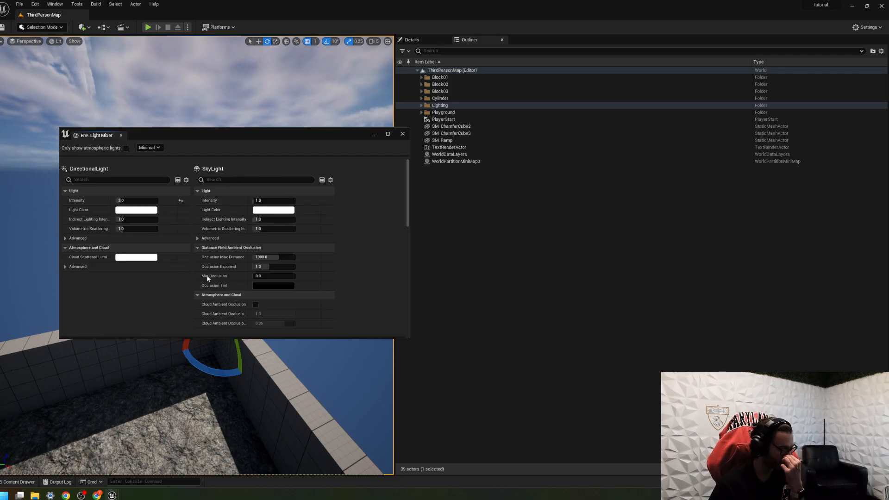
Step: Set the DirectionalLight's Cloud Scattered Luminance to bright magenta and the SkyLight's Light Color to pale lavender, and close the light mixer
click(137, 258)
mouse_move(190, 318)
mouse_down()
mouse_move(154, 293)
mouse_move(175, 318)
mouse_move(202, 300)
mouse_up()
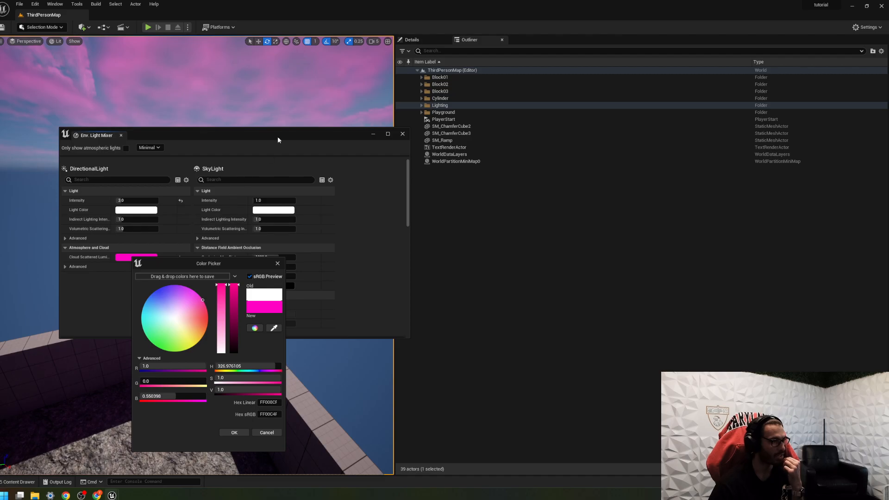
click(273, 209)
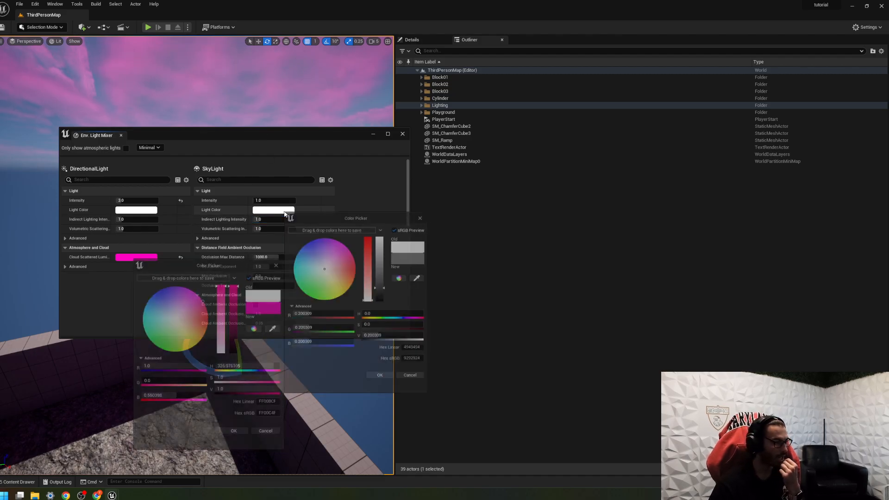
mouse_move(348, 256)
mouse_down()
mouse_move(309, 293)
mouse_move(326, 266)
mouse_up()
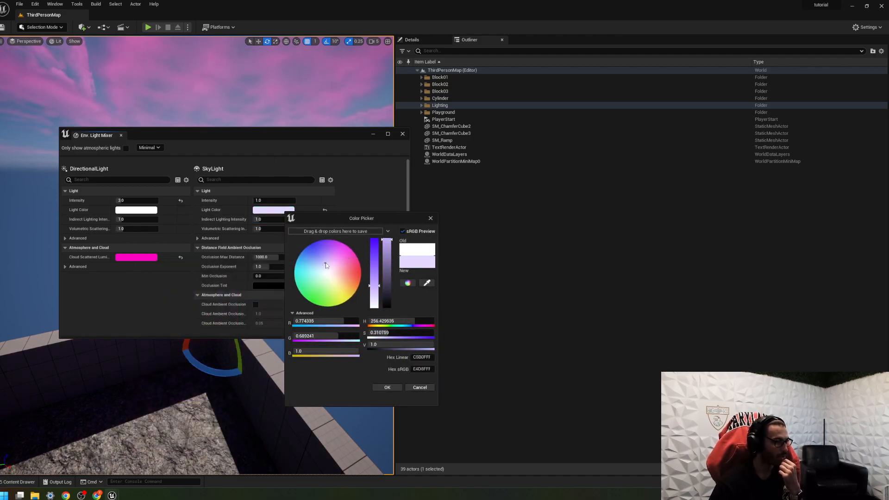
click(434, 217)
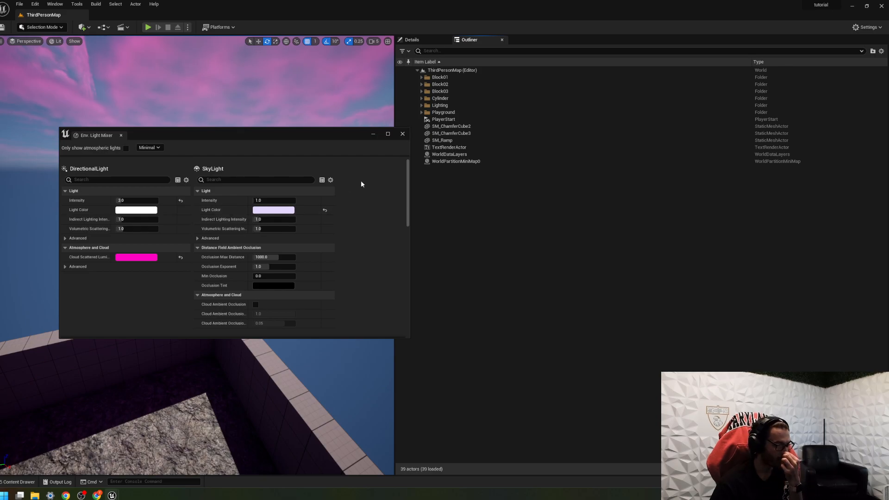
click(402, 134)
Step: Look over the recoloured level and browse the actor types available to add, including the Visual Effects group
right_drag(287, 218, 271, 139)
right_drag(230, 293, 108, 252)
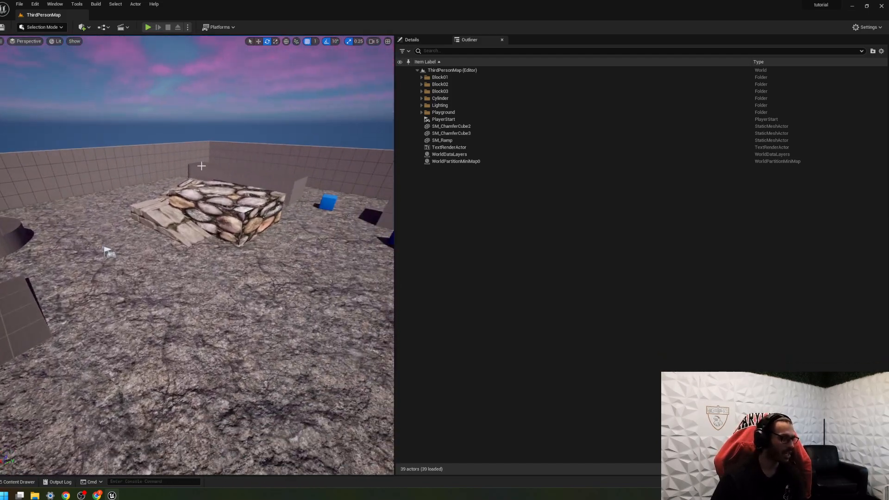
click(89, 30)
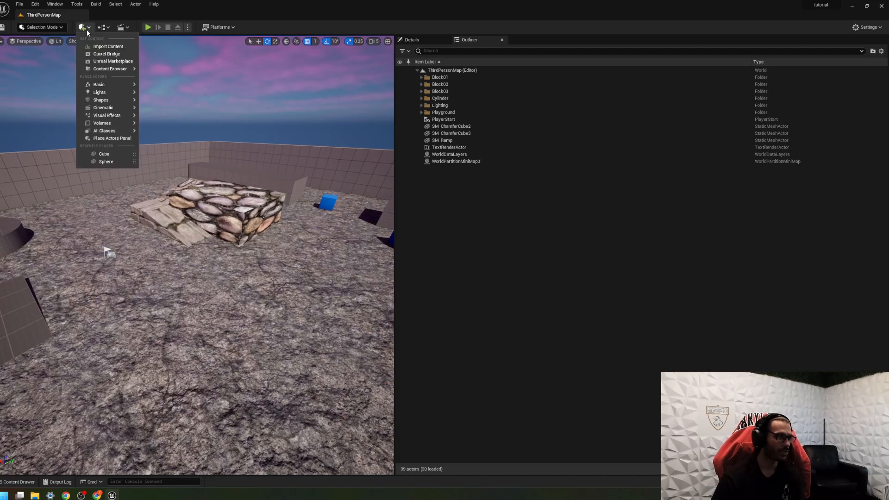
click(88, 29)
click(88, 29)
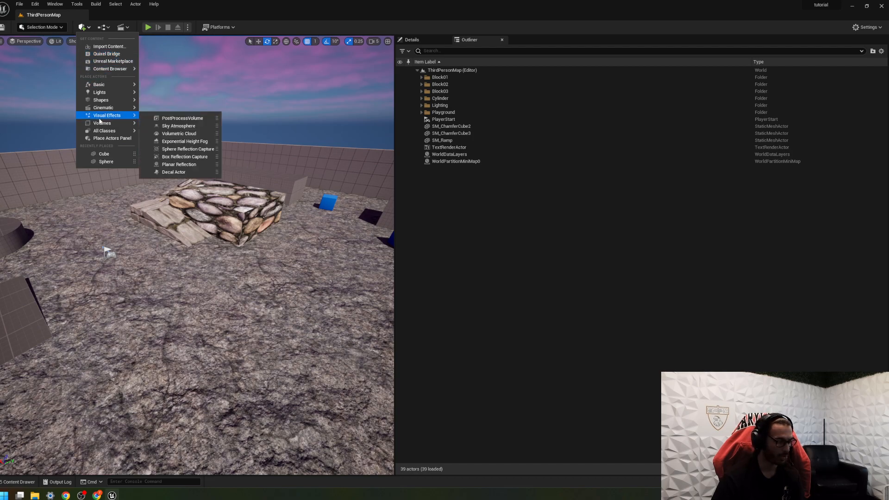
Step: Minimize the editor, switch to the Epic Games Launcher, and open the Unreal Engine Marketplace
click(853, 7)
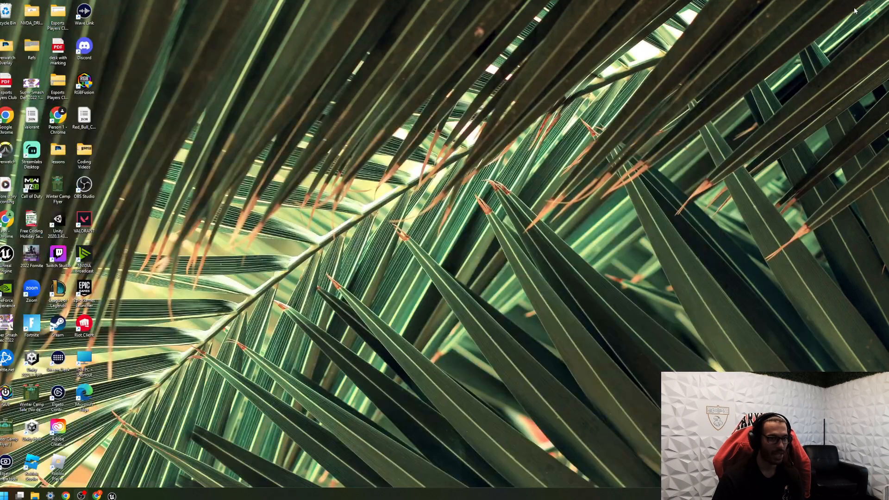
double_click(92, 286)
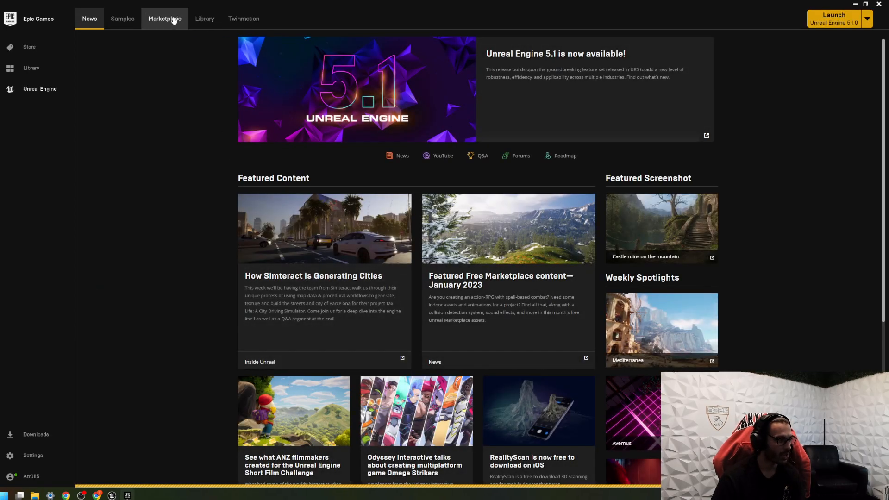
click(176, 21)
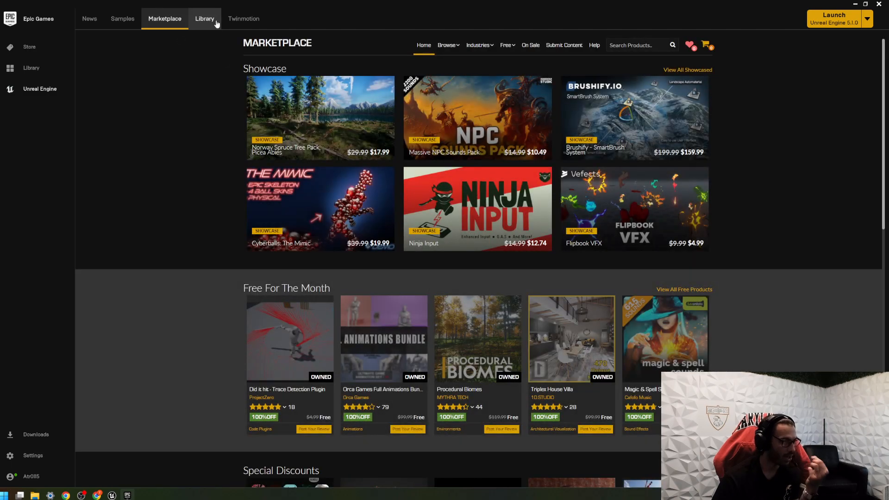
Step: Search the Marketplace for quixel and look through the first page of results
click(637, 43)
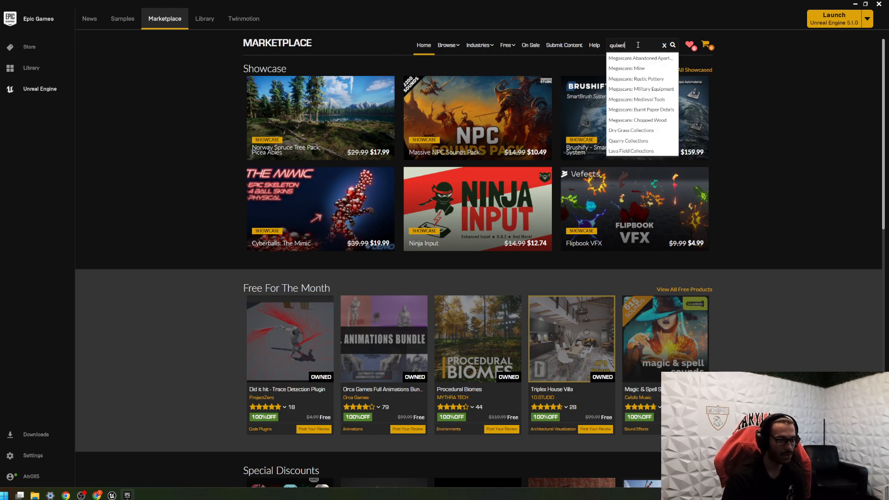
key(Return)
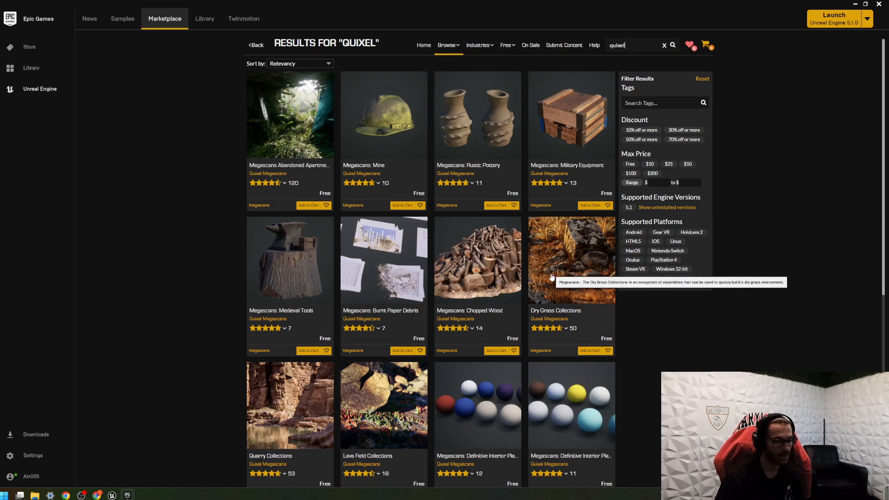
scroll(544, 285, down, 7)
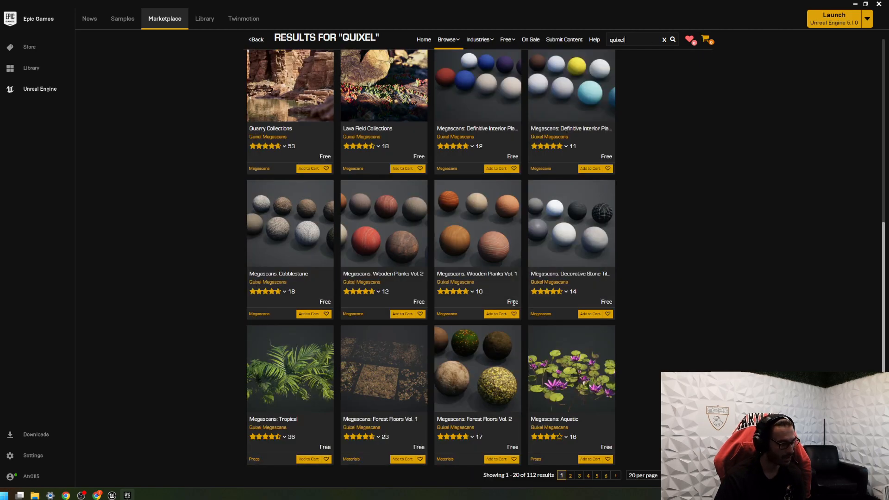
scroll(514, 303, up, 10)
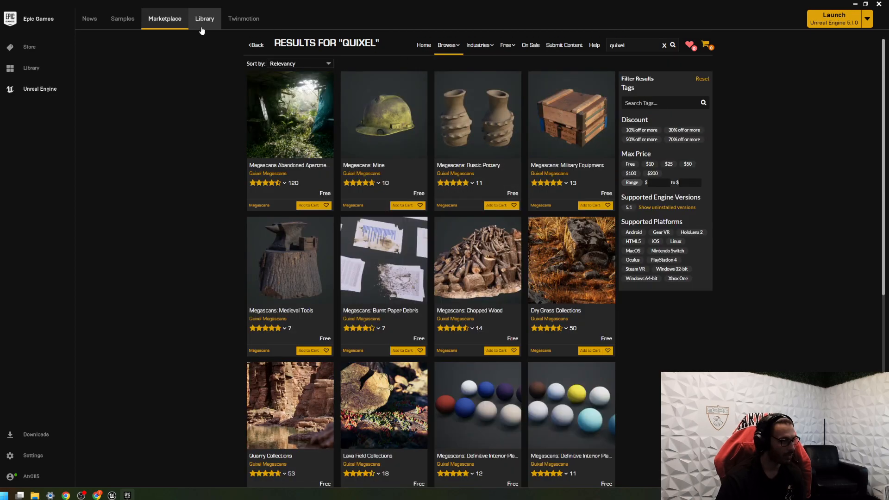
Step: Open the Unreal Engine Library and look through the Vault for the Quixel Bridge plugin
click(201, 28)
scroll(205, 307, down, 4)
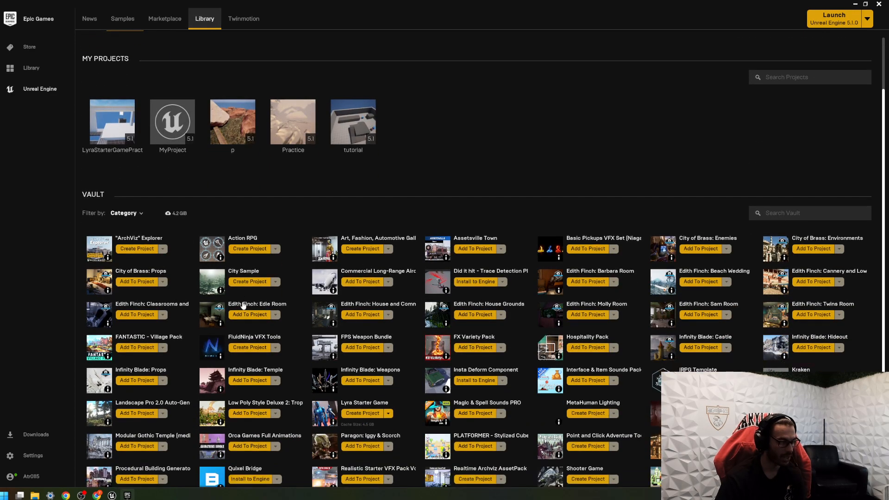
scroll(205, 307, down, 1)
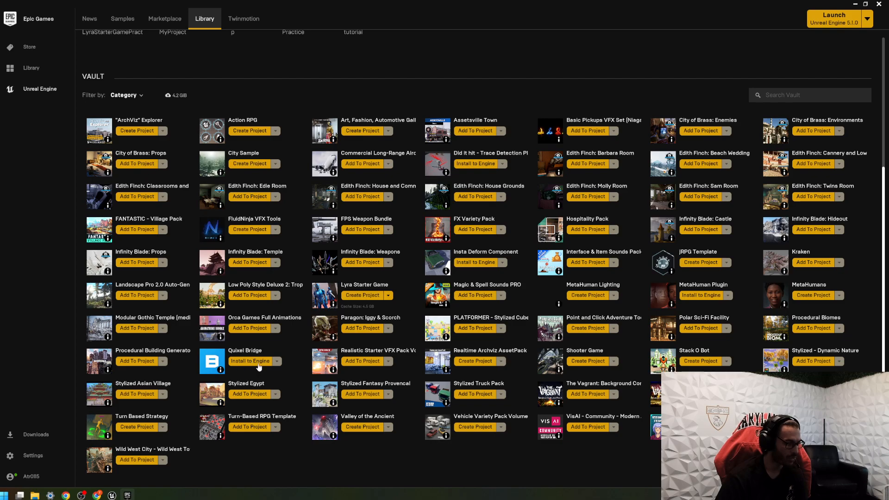
scroll(247, 369, up, 2)
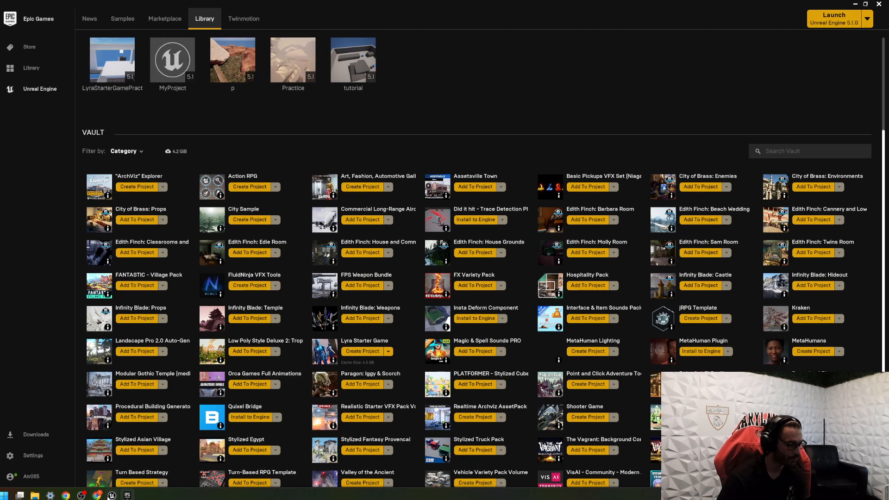
Step: Switch back to the Unreal Editor and open Quixel Bridge
click(112, 494)
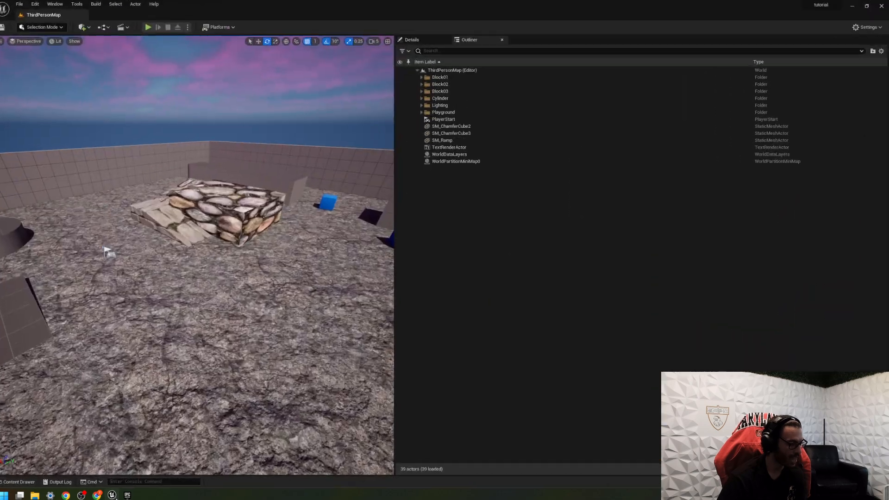
click(88, 28)
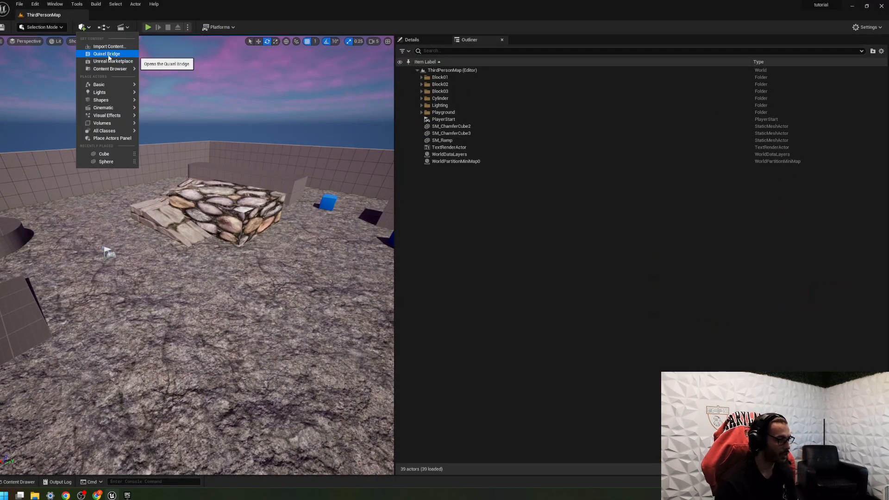
click(108, 54)
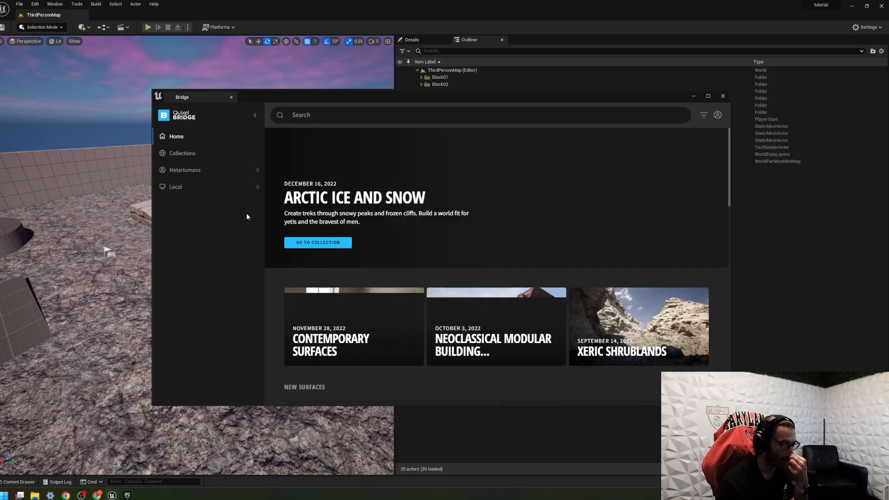
Step: Sign in to Quixel Bridge and check the account options
click(718, 116)
click(657, 130)
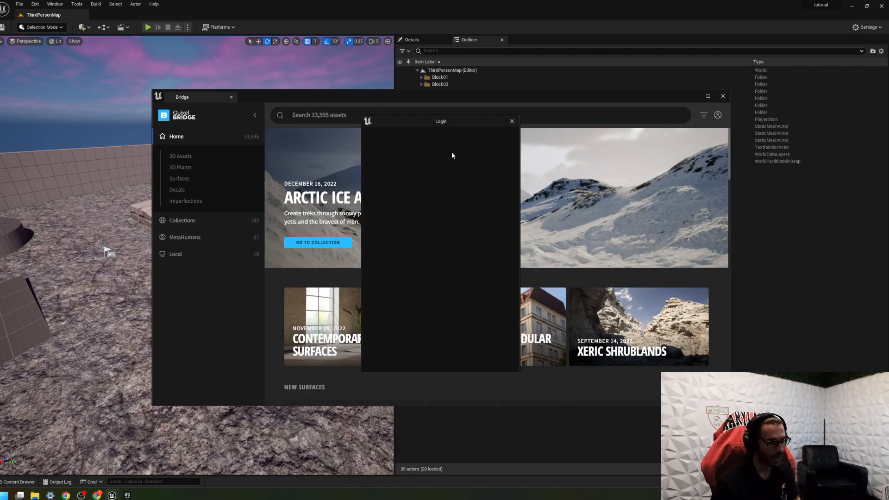
click(717, 115)
click(718, 116)
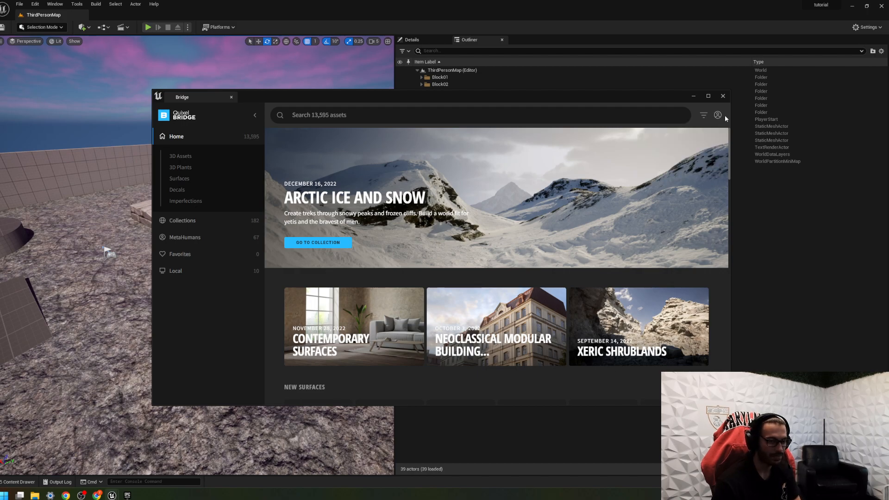
click(718, 115)
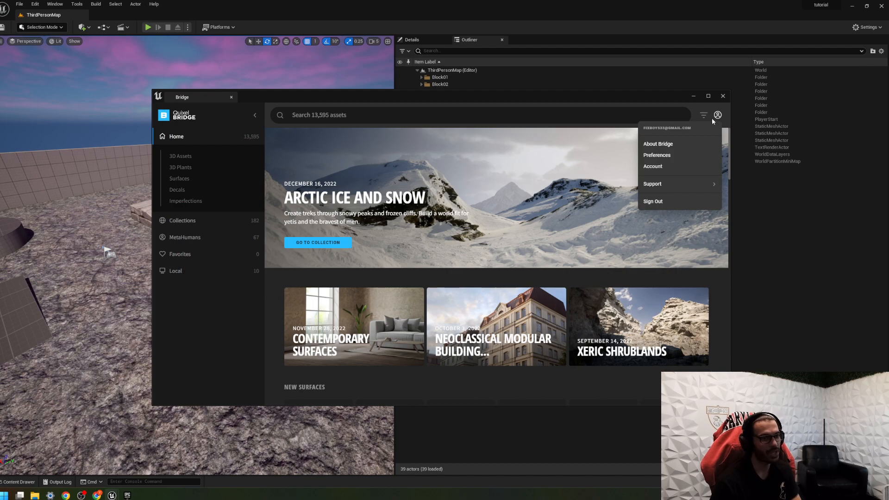
click(714, 123)
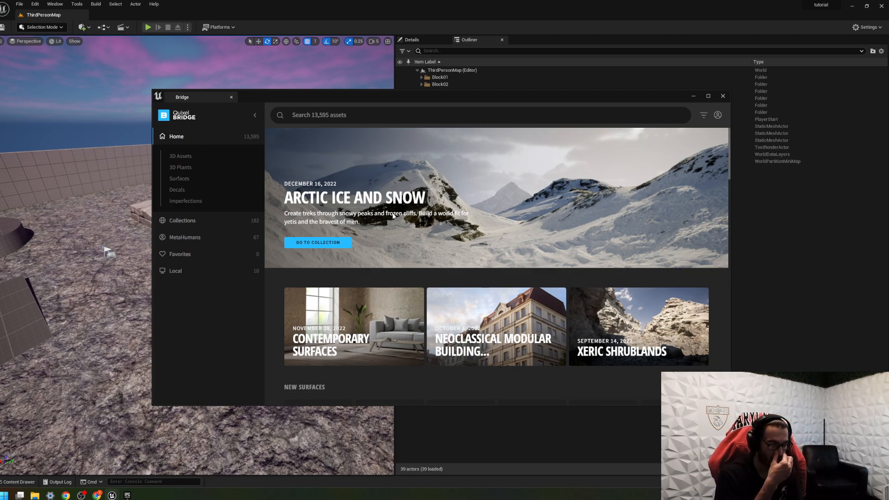
Step: Browse the Bridge home page, examining the collections, asset types and latest assets, including those already downloaded
scroll(394, 201, down, 3)
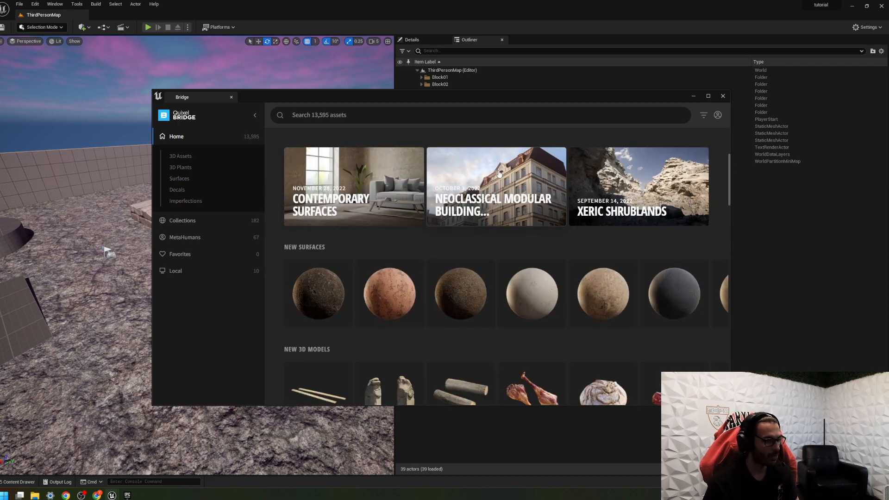
scroll(465, 296, down, 6)
scroll(462, 259, up, 9)
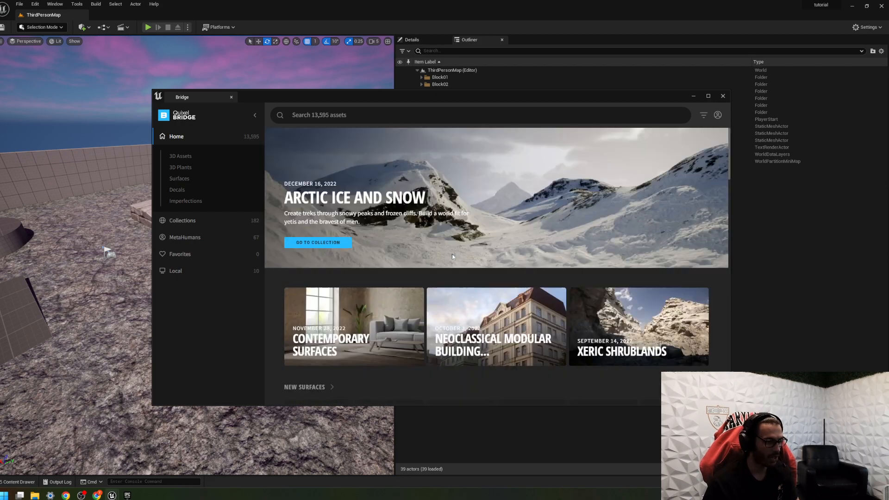
scroll(492, 246, down, 5)
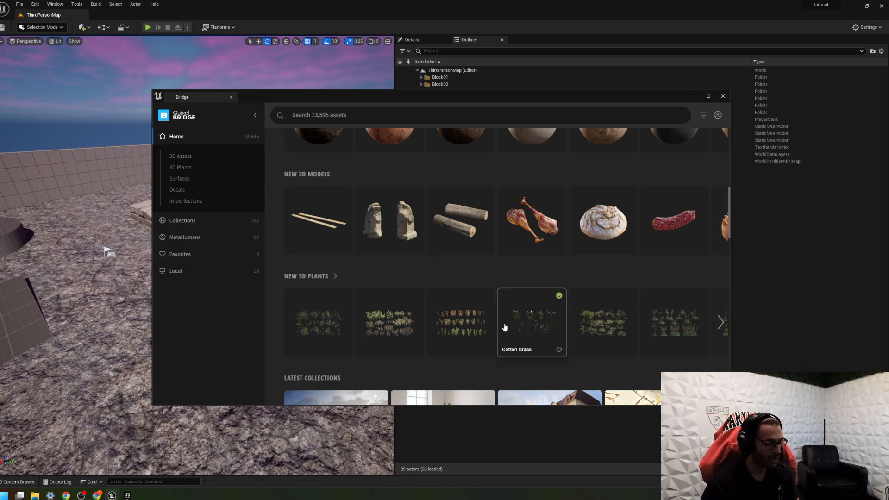
scroll(363, 257, down, 8)
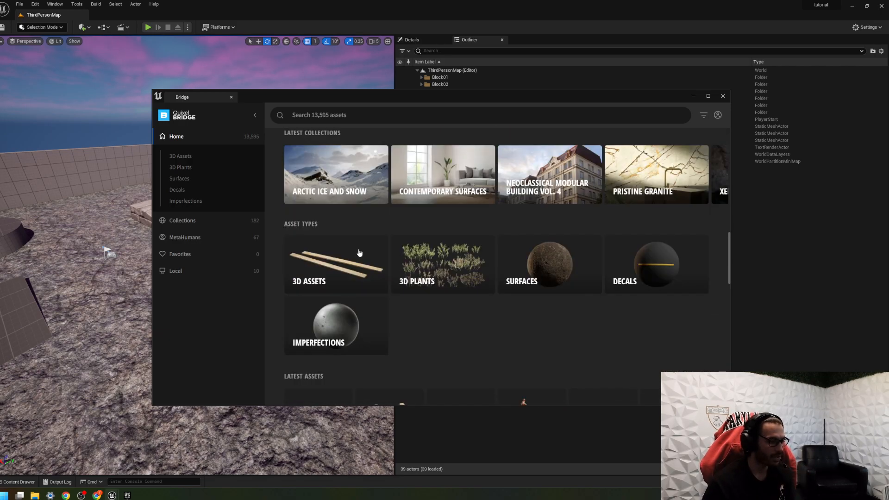
scroll(363, 255, down, 10)
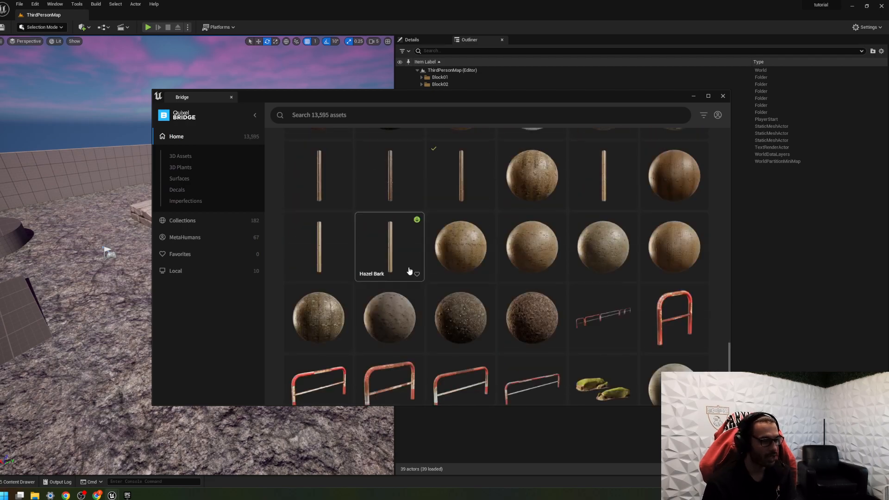
scroll(403, 259, up, 10)
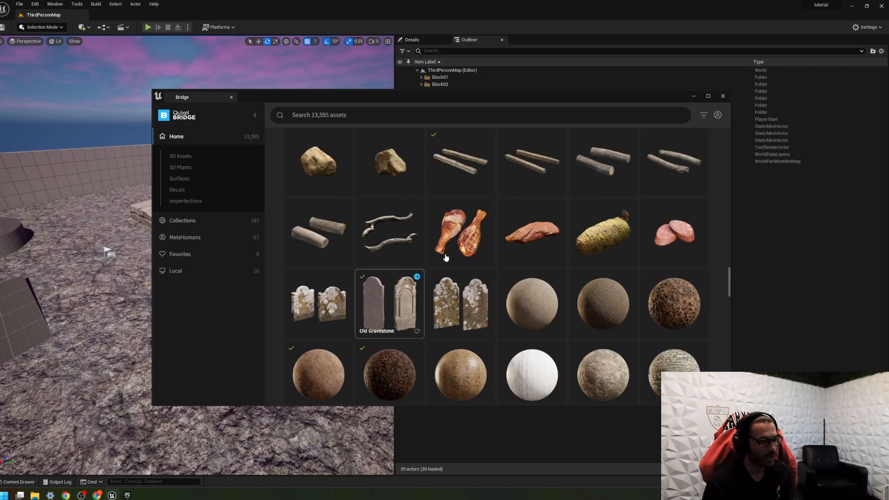
scroll(509, 264, up, 5)
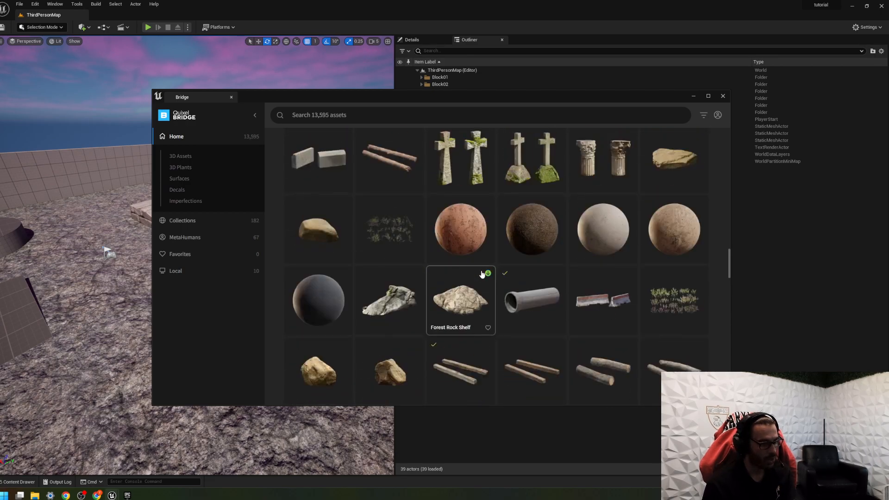
scroll(481, 275, down, 3)
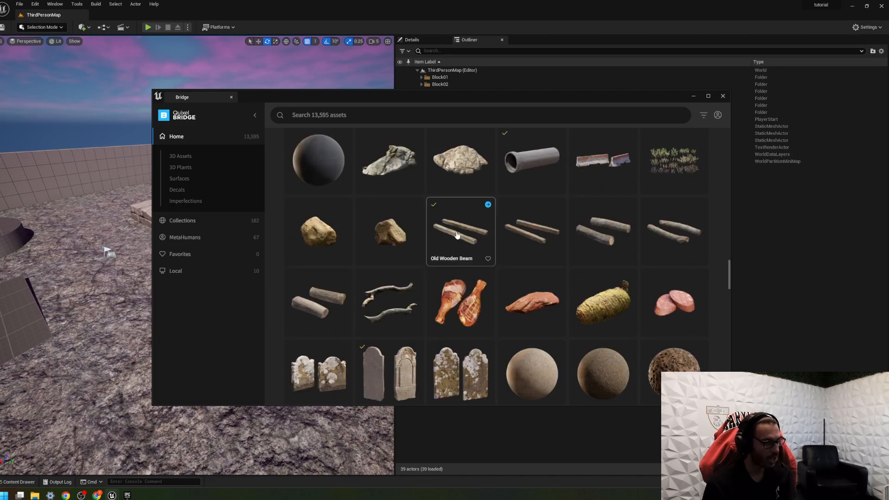
Step: Place the downloaded Old Gravestone asset from Bridge on the level's ground and minimize the Bridge window
drag(398, 376, 98, 306)
click(693, 97)
right_drag(241, 259, 9, 213)
key(w)
key(d)
key(w)
key(d)
key(s)
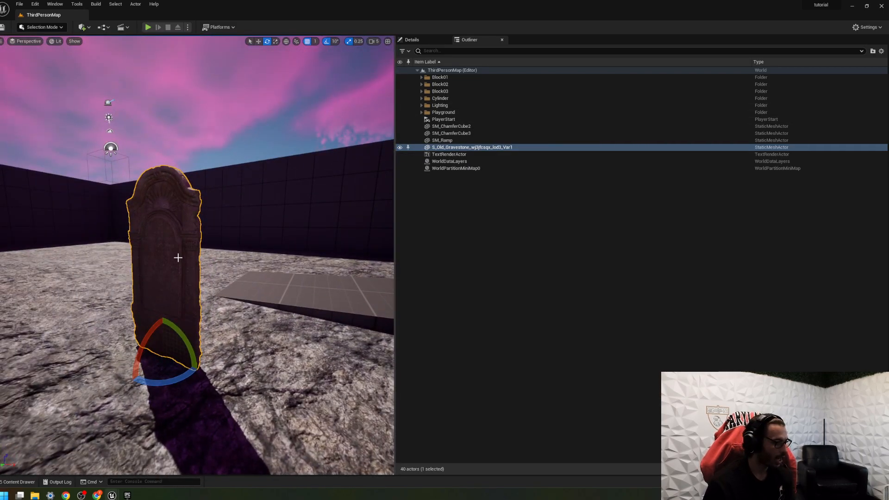
Step: Move the gravestone along the ground and duplicate it twice sideways to form a row of three
key(w)
drag(176, 364, 117, 348)
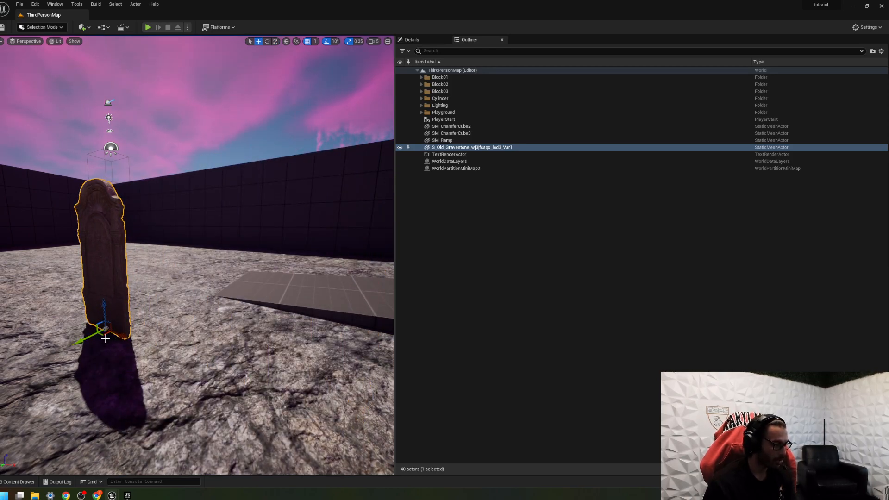
alt+drag(120, 334, 366, 345)
key(f)
right_drag(366, 345, 388, 375)
key(s)
right_drag(269, 307, 271, 316)
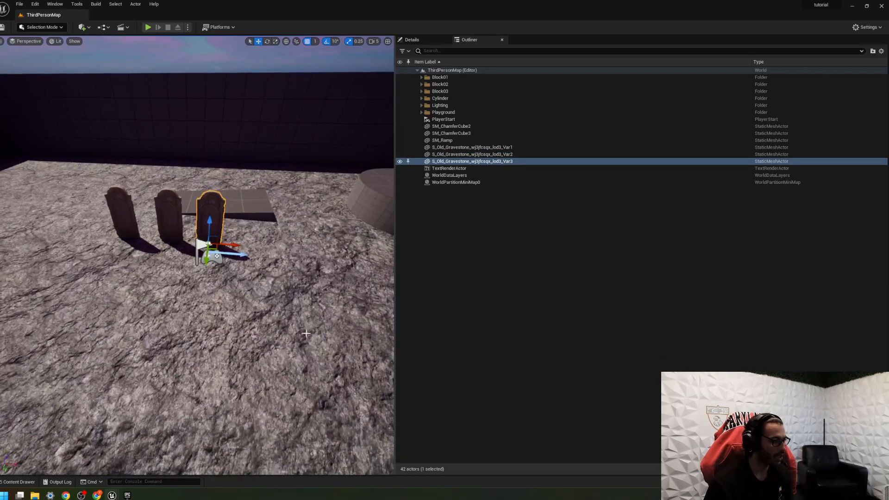
Step: Move the PlayerStart away from the gravestones and duplicate the end gravestone into a second row of three in front
click(223, 265)
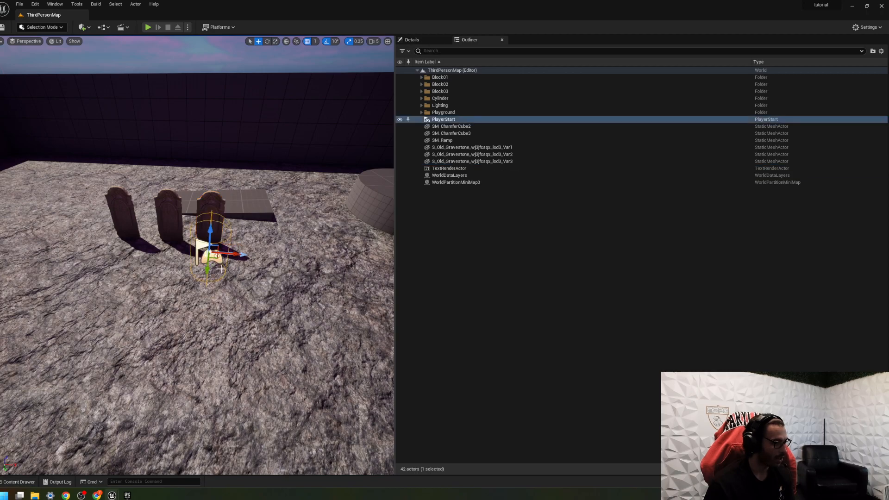
drag(207, 276, 197, 394)
click(210, 214)
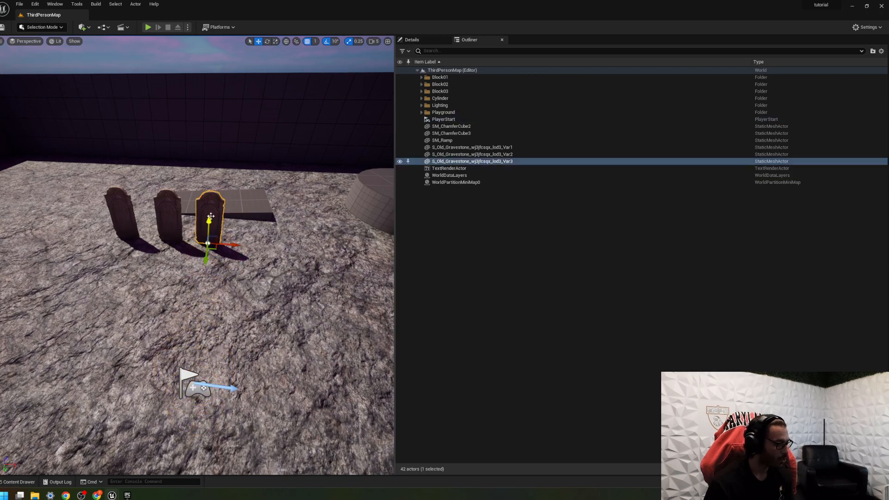
mouse_move(211, 214)
right_down()
mouse_move(209, 187)
mouse_move(209, 245)
mouse_move(210, 229)
right_up()
key(s)
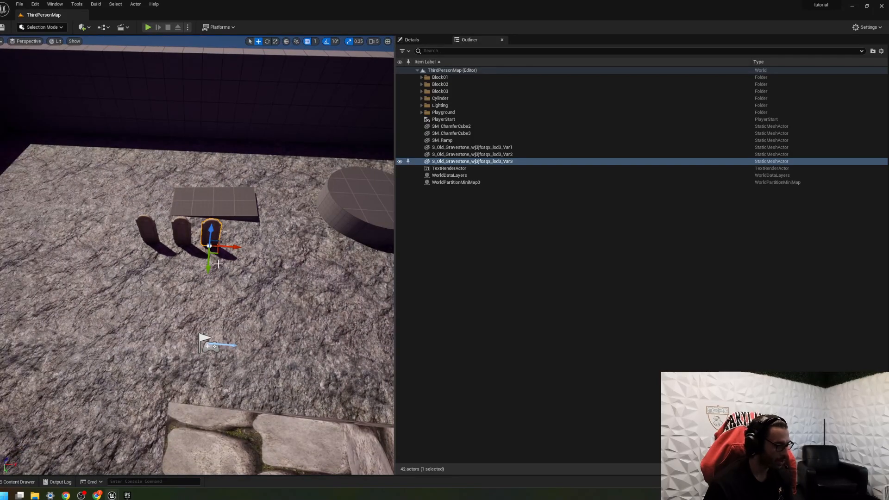
alt+drag(211, 266, 166, 274)
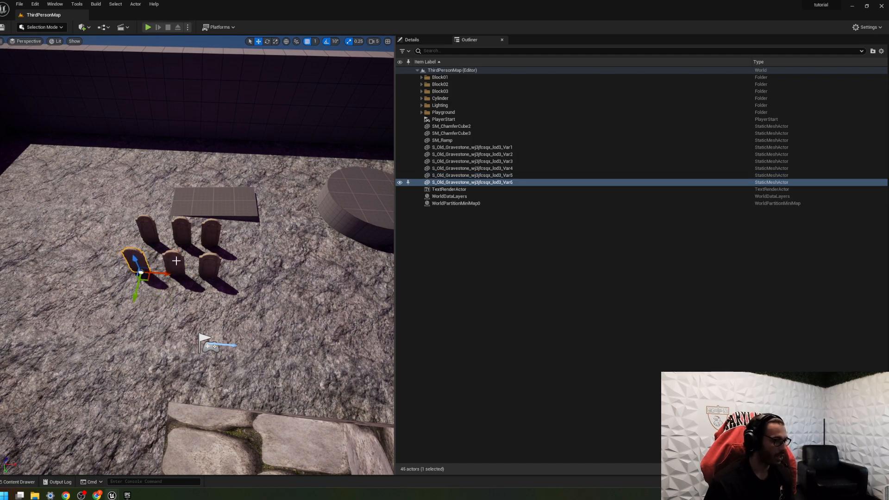
Step: Play the level, run the character around the gravestones, and stop the play session
click(147, 27)
click(190, 148)
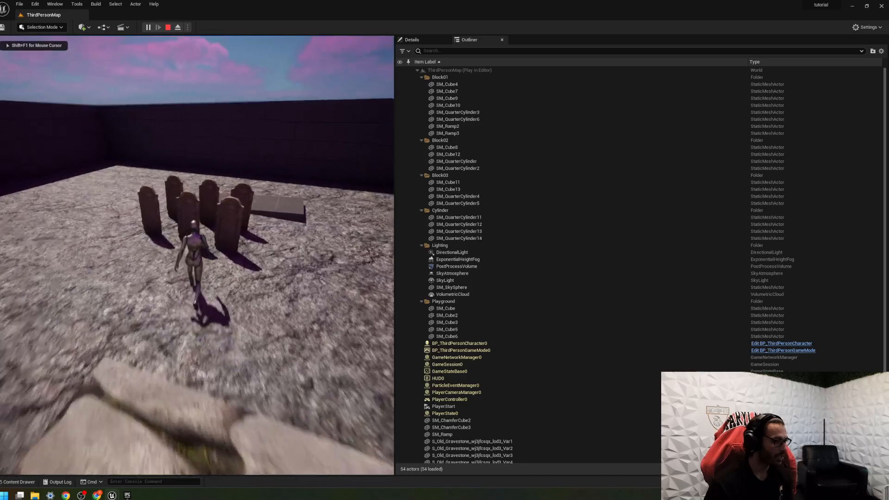
key(w)
key(w)
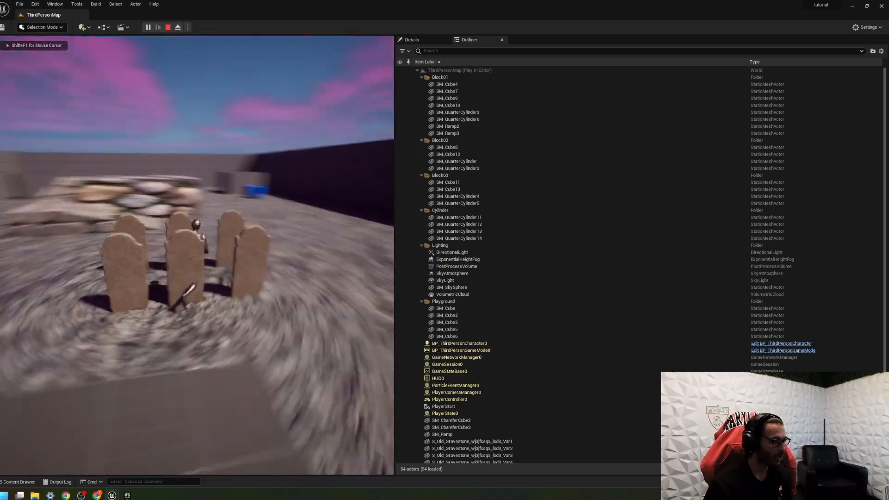
key(w)
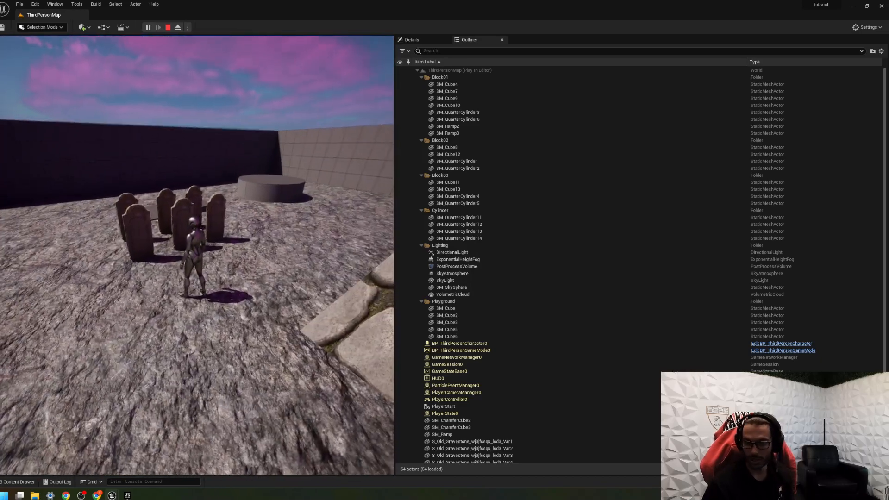
key(w)
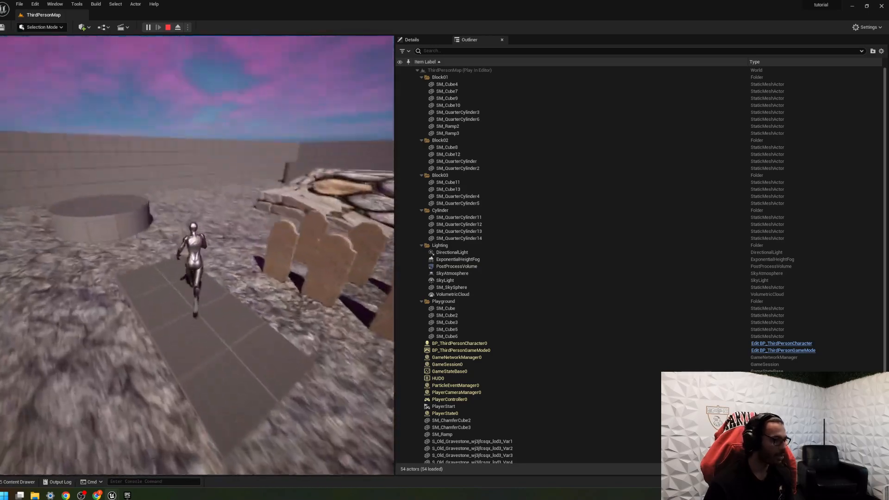
key(Escape)
Step: Show the Details of the selected front-row gravestone and expand its Static Mesh section
right_drag(197, 255, 361, 232)
key(a)
key(s)
key(w)
key(w)
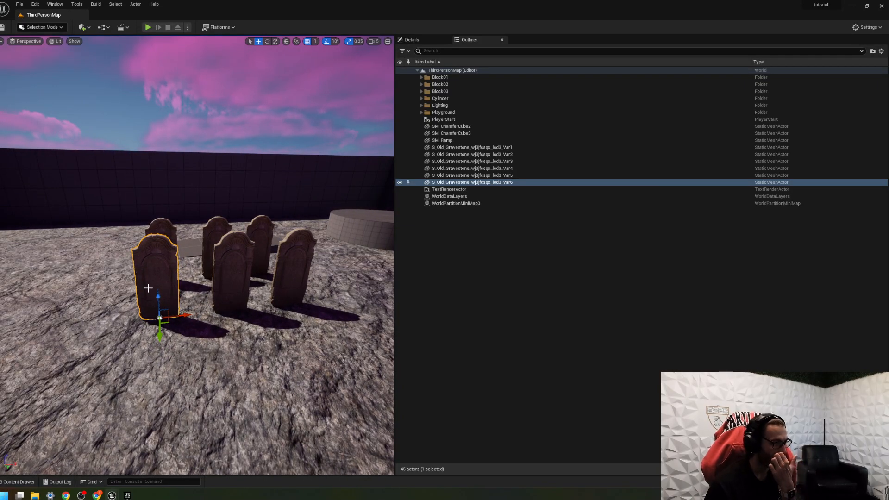
click(436, 41)
click(400, 162)
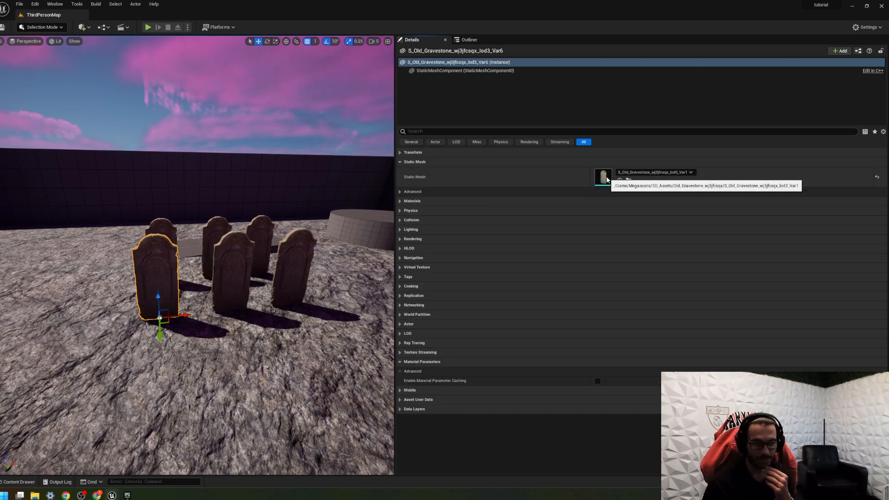
Step: Open the selected gravestone's static mesh in the mesh editor and close it, twice
double_click(604, 177)
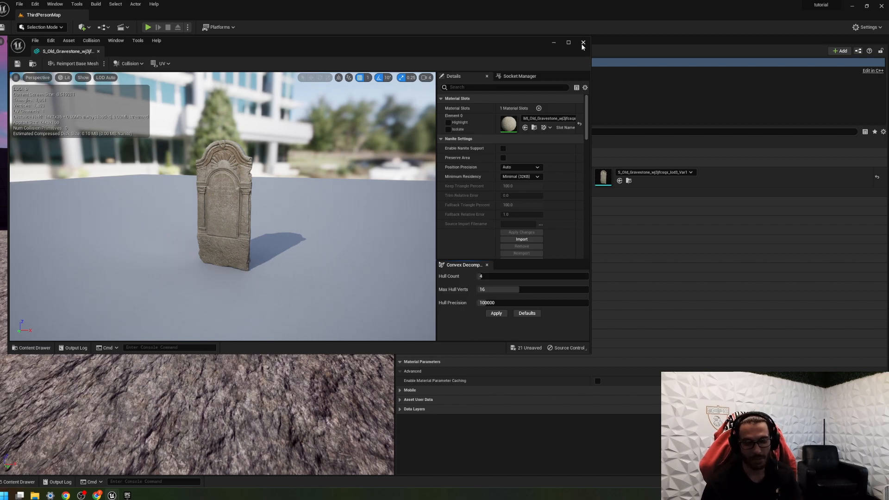
click(583, 43)
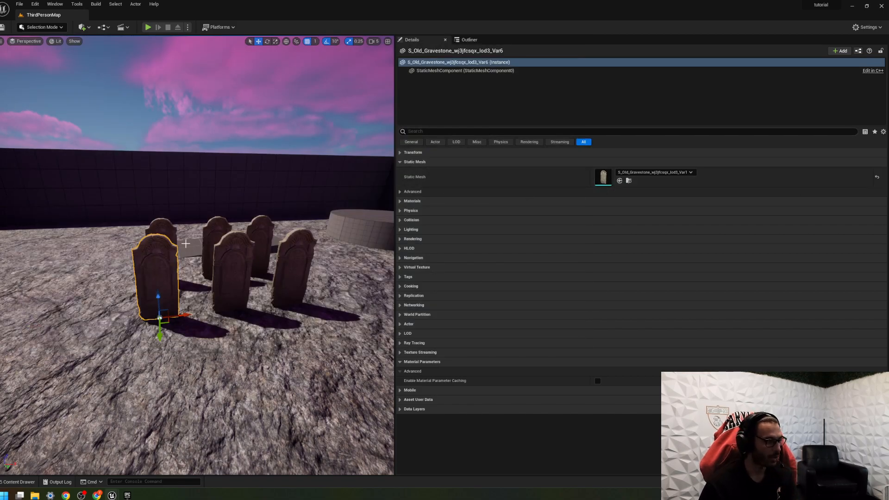
right_click(149, 259)
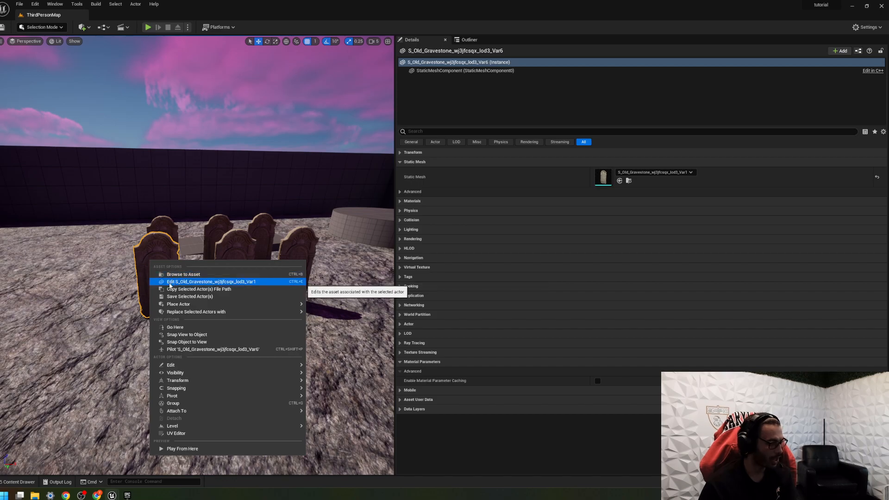
click(162, 282)
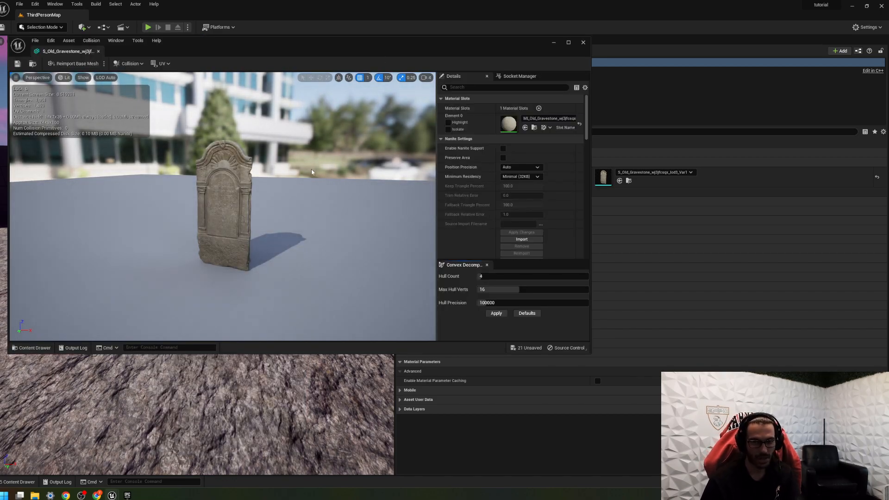
click(586, 43)
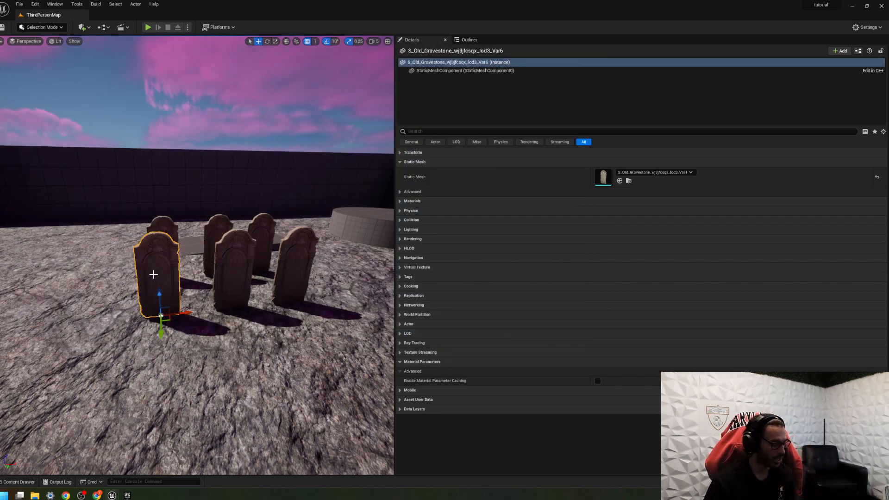
Step: Open the gravestone's static mesh editor, dock it beside the ThirdPersonMap level, and switch between the level and the mesh
double_click(158, 275)
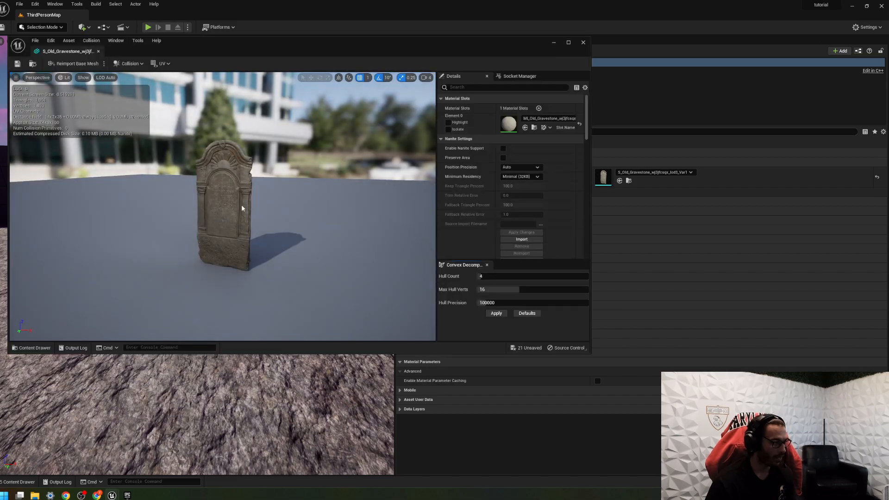
drag(69, 52, 122, 17)
click(44, 15)
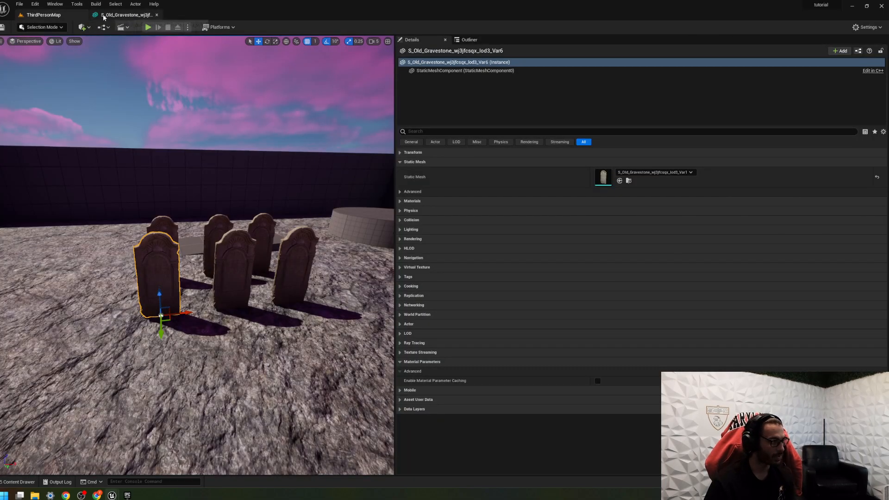
key(s)
right_drag(170, 134, 171, 161)
click(126, 15)
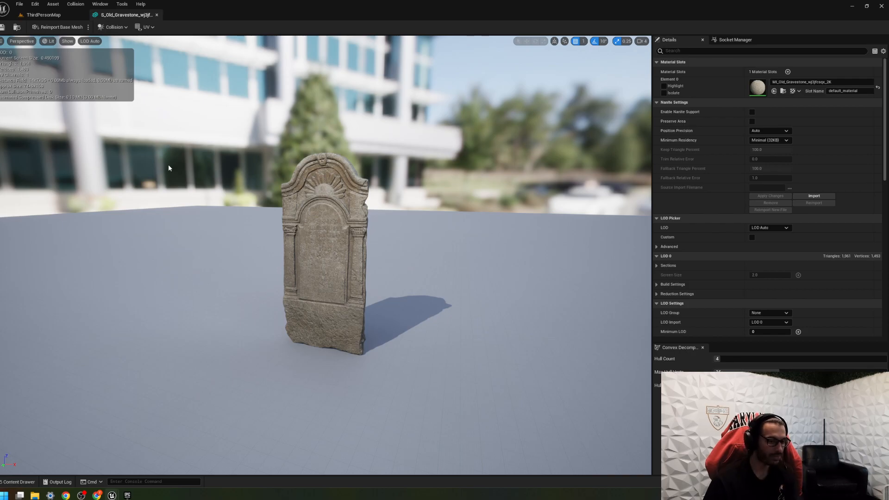
Step: Try adding a 10DOP-X and a sphere simplified collision to the gravestone mesh, and undo both
click(124, 30)
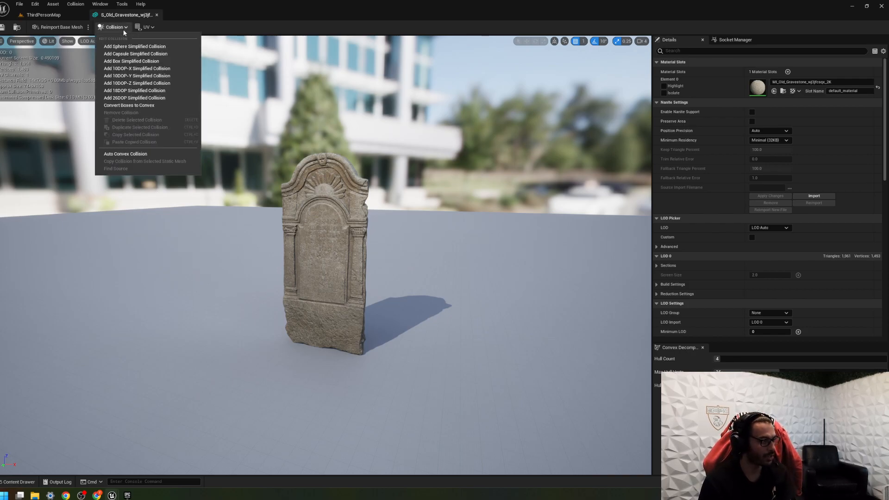
click(145, 154)
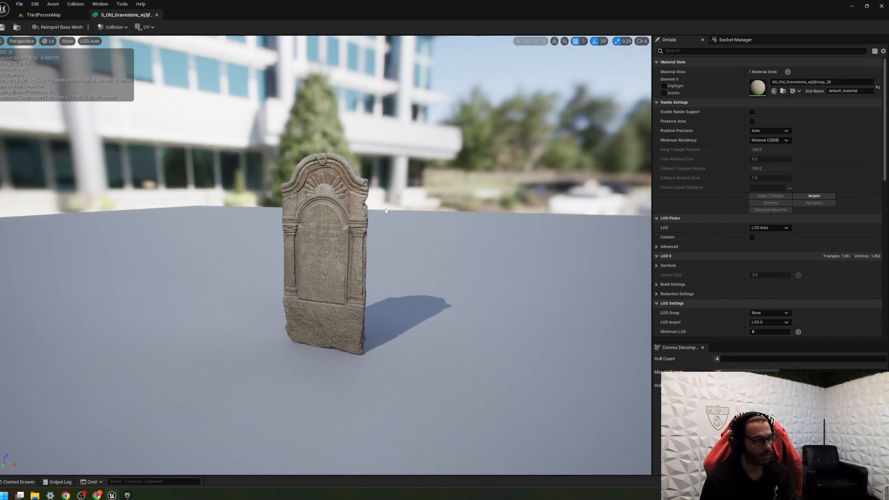
click(113, 27)
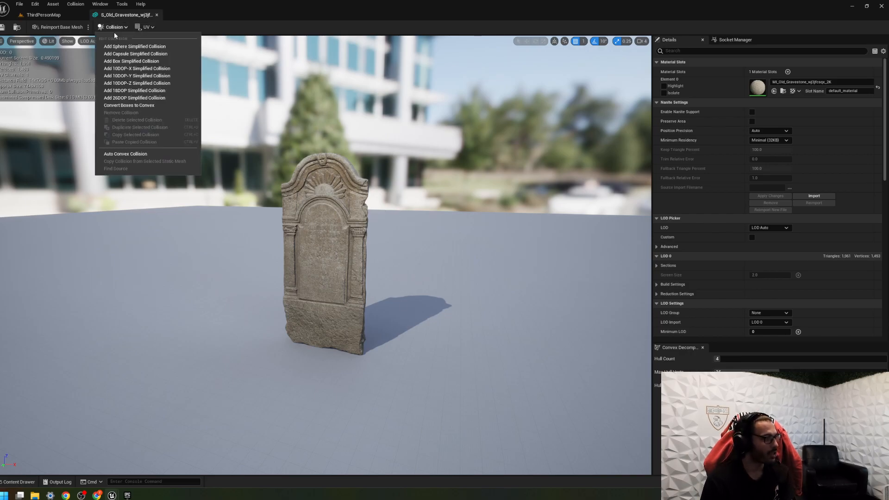
click(155, 67)
right_drag(156, 65, 136, 50)
click(114, 28)
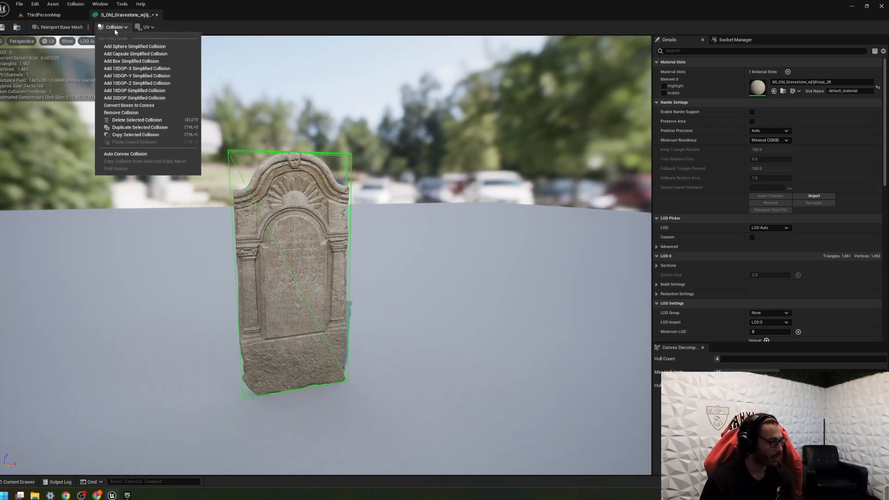
click(116, 46)
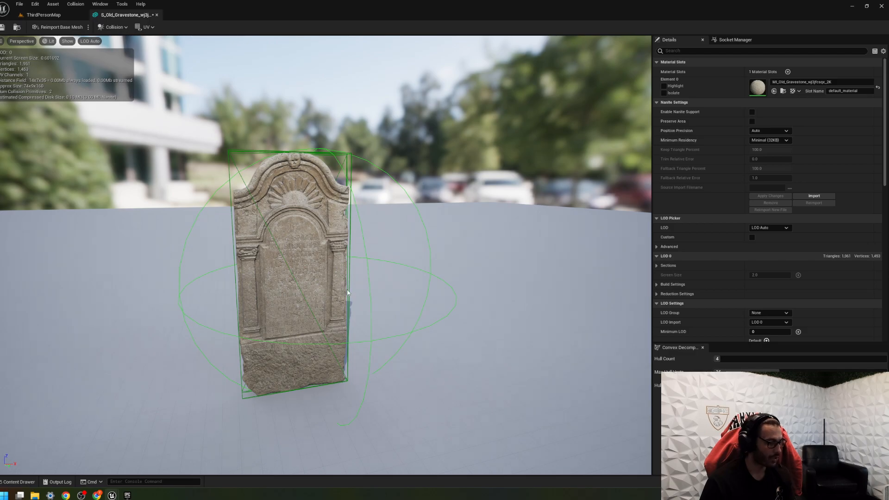
key(ctrl+z)
key(ctrl+z)
Step: Add a 10DOP-X simplified collision to the gravestone mesh again, examine its fit, and undo it
click(114, 27)
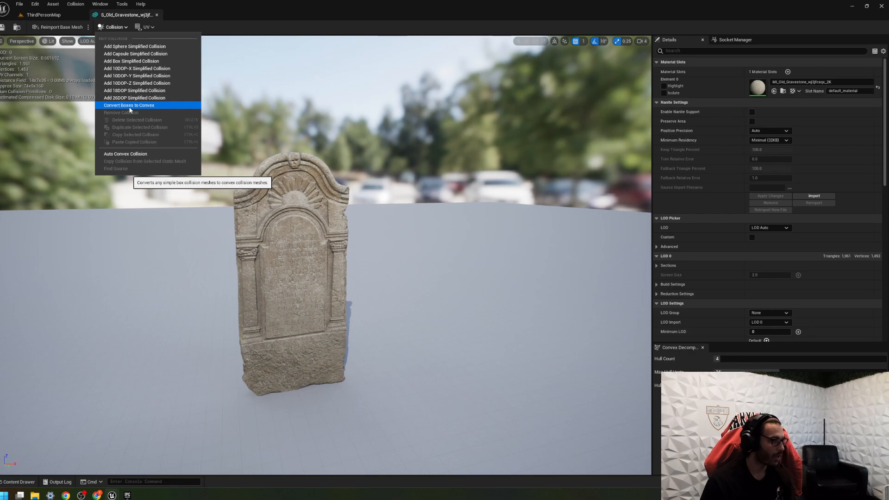
click(153, 69)
right_drag(196, 101, 361, 90)
key(a)
right_drag(361, 185, 281, 207)
key(d)
key(w)
key(s)
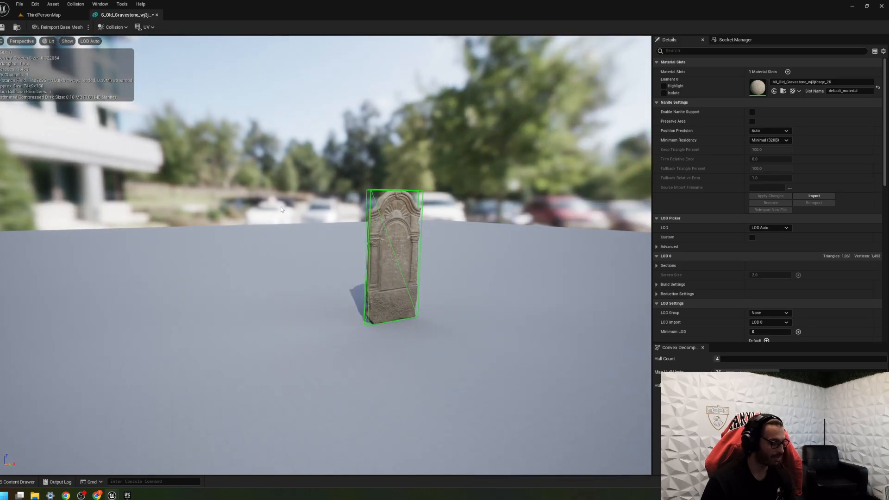
key(ctrl+z)
Step: Enlarge the Convex Decomposition settings and generate an auto convex collision with hull count 4, 16 max hull verts and precision 100000
click(113, 27)
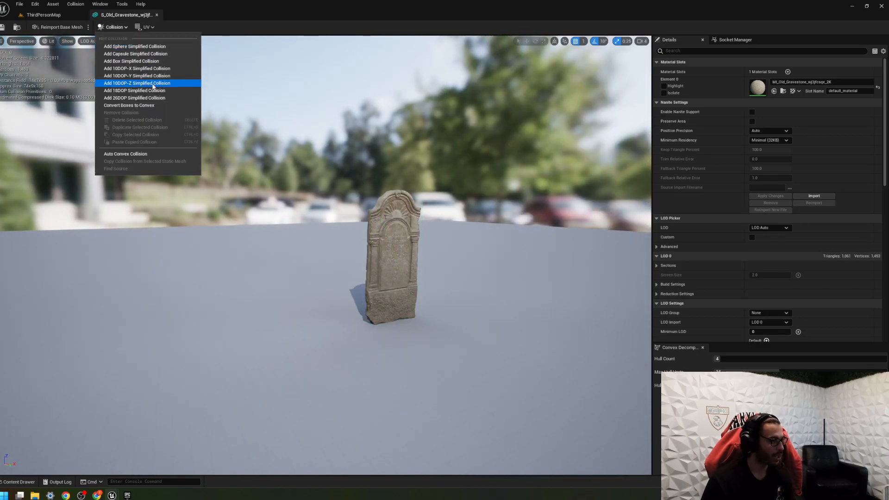
click(148, 155)
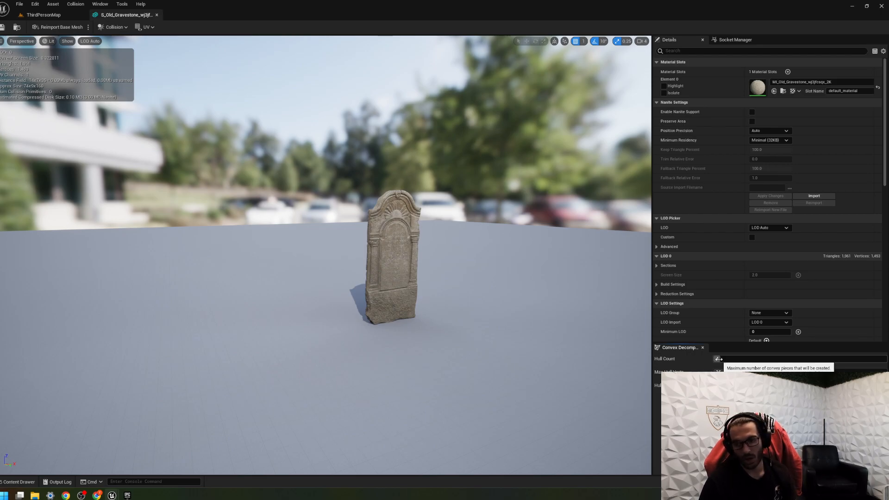
right_drag(445, 248, 484, 247)
key(w)
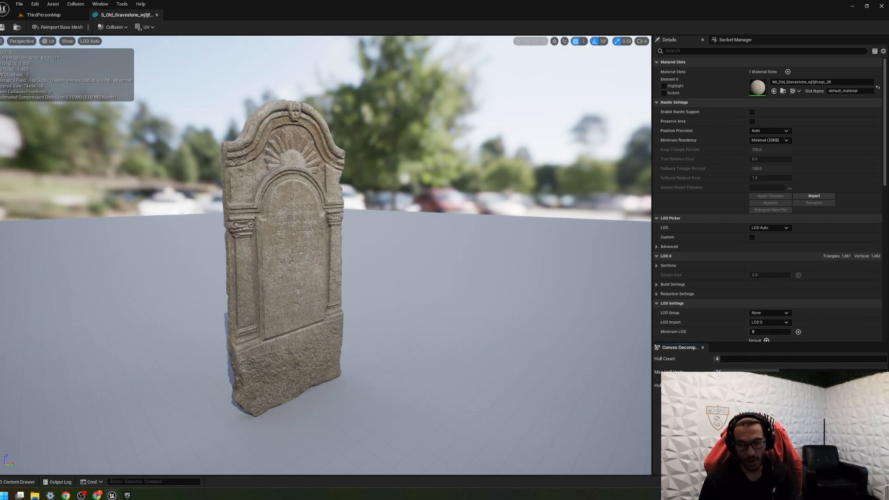
drag(722, 343, 736, 184)
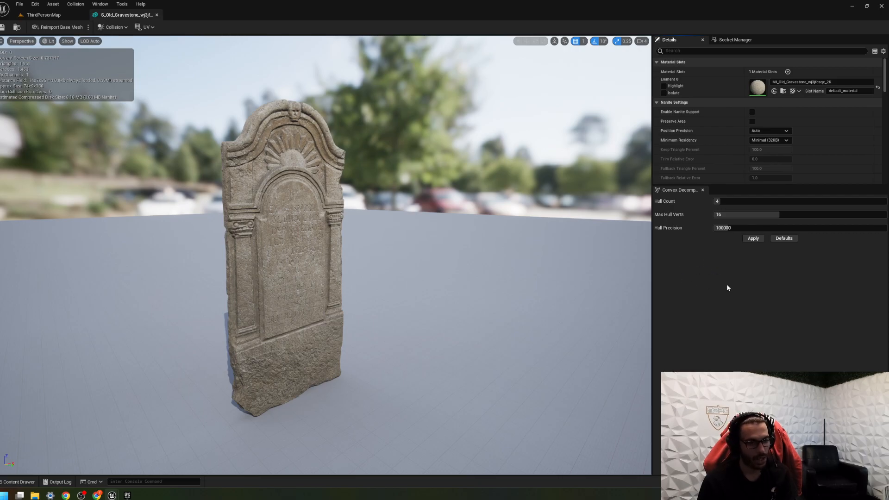
click(759, 238)
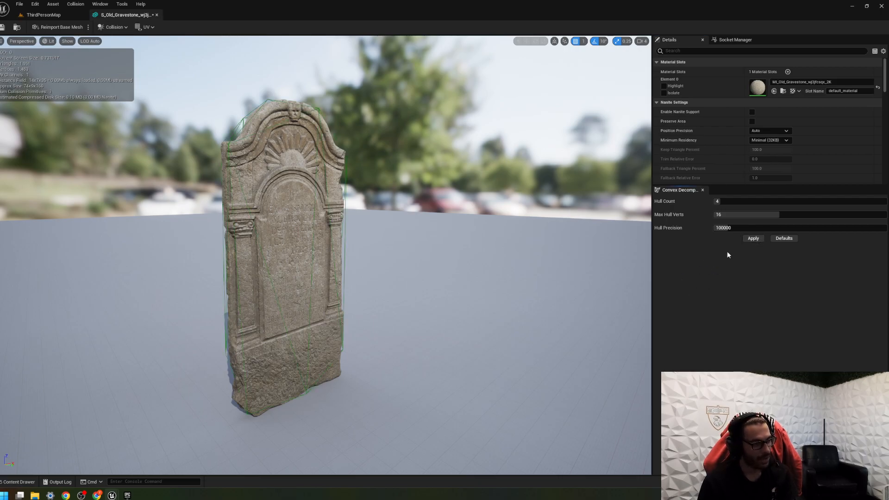
Step: Examine how closely the convex collision hull follows the gravestone's front, edges and side
drag(378, 208, 328, 209)
right_drag(329, 209, 376, 202)
key(w)
key(e)
key(d)
key(a)
key(d)
key(w)
key(s)
key(a)
key(w)
key(d)
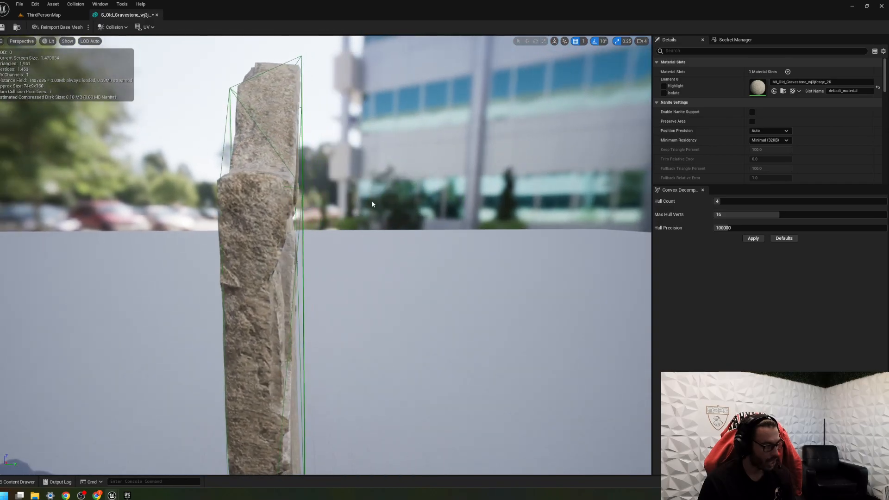
Step: Try to select the collision hull and switch between its rotate, scale and move modes, then check the hull from the front
click(300, 189)
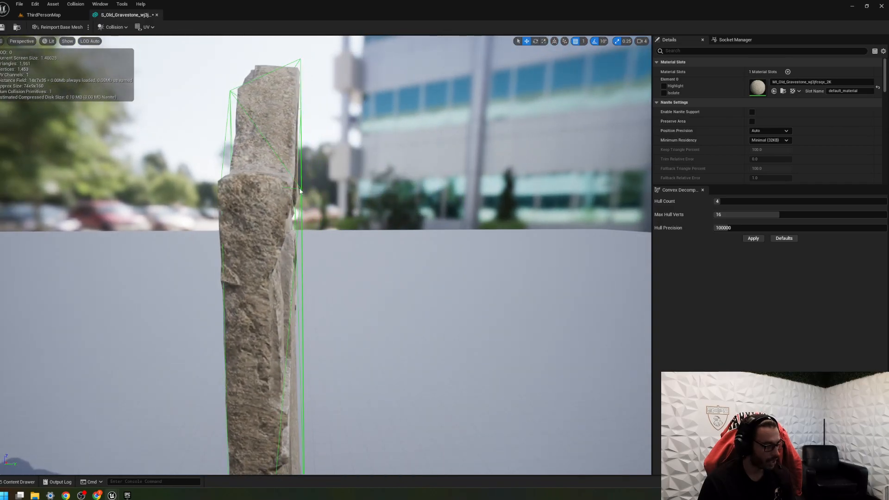
click(536, 43)
click(541, 43)
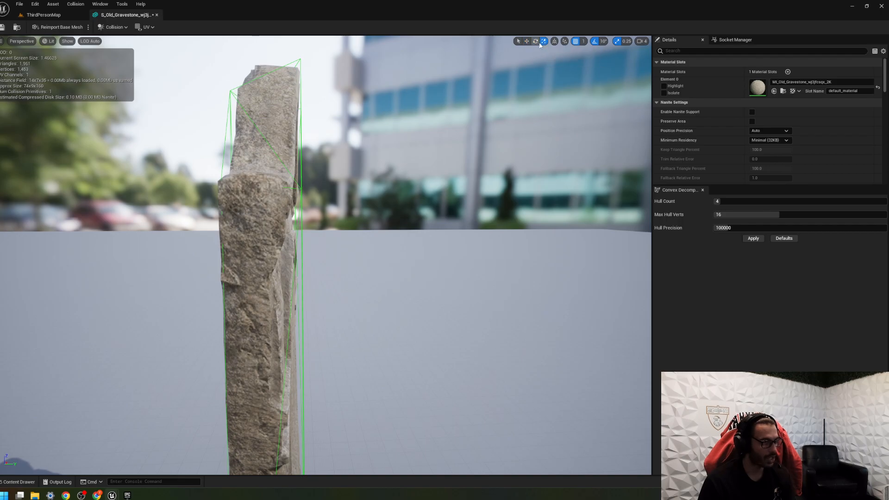
click(529, 43)
right_drag(449, 102, 546, 121)
key(a)
click(449, 101)
right_drag(449, 101, 624, 149)
key(w)
key(s)
key(w)
key(s)
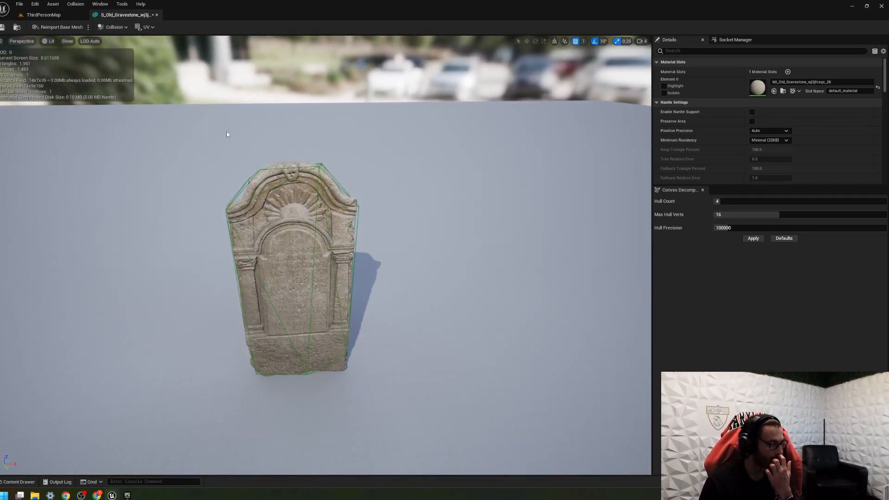
Step: Save the gravestone mesh, close its editor, and return to the gravestones in the level
click(3, 27)
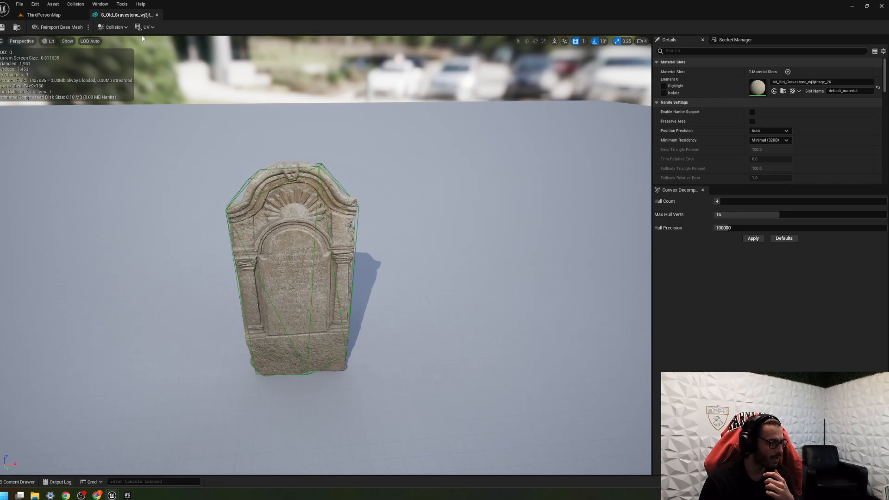
click(157, 15)
right_drag(212, 204, 212, 173)
key(w)
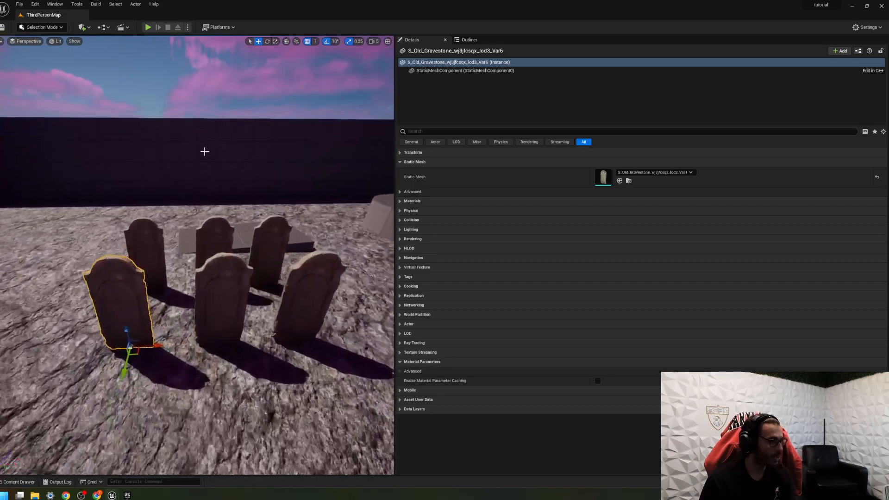
Step: Play the level, run and jump the character among the gravestones to test their collision, and stop the session
key(alt+p)
key(w)
key(w)
key(w)
key(w)
key(space)
key(w)
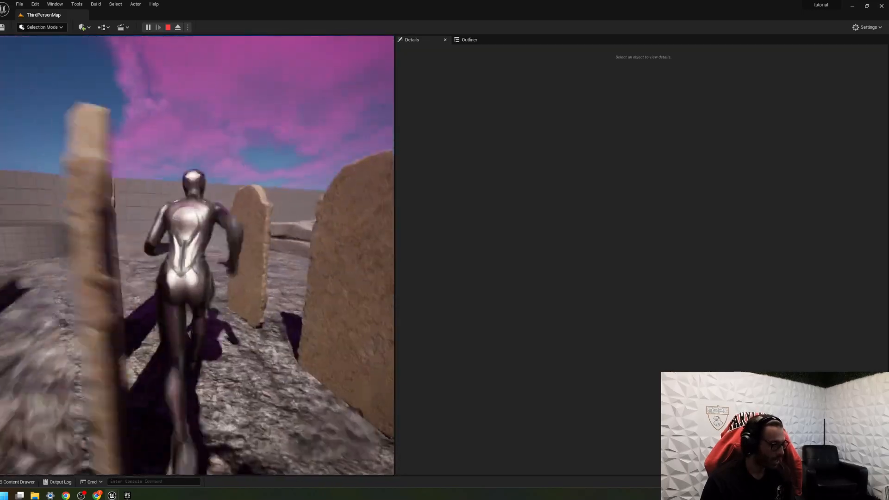
key(Escape)
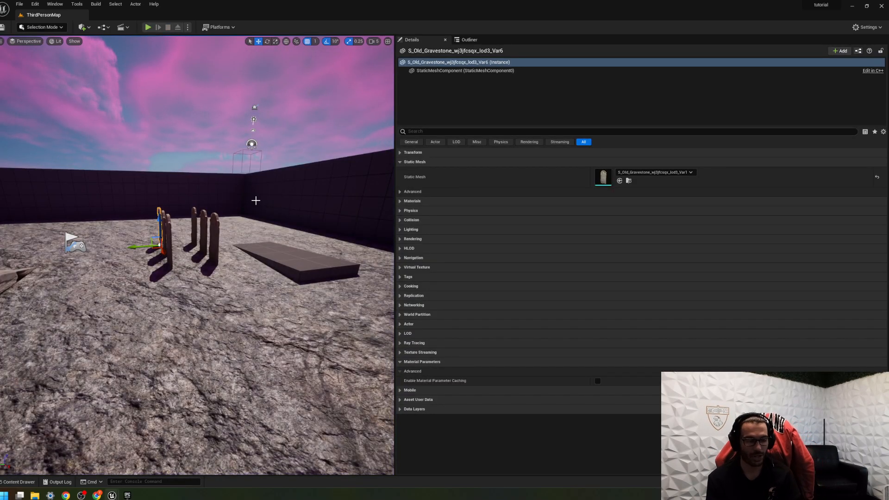
Step: Open Quixel Bridge and place the Mossy Forest Rock on the ground beside the gravestones
key(w)
right_drag(256, 198, 99, 47)
key(w)
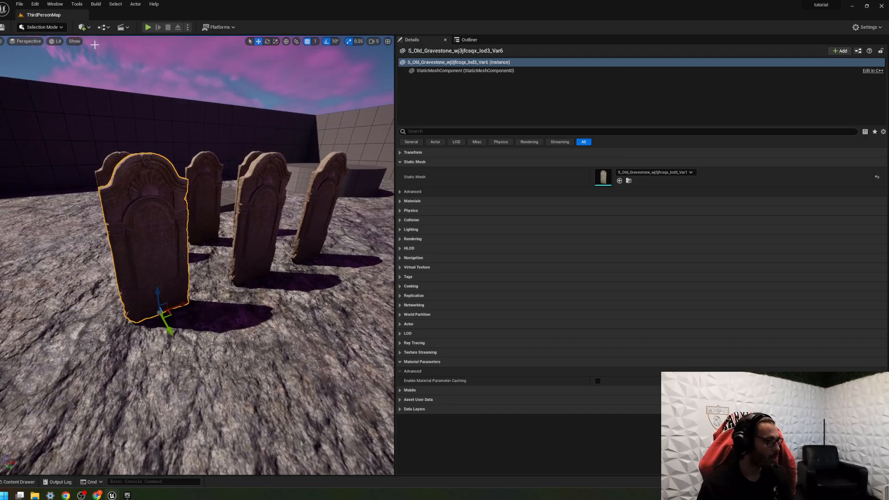
click(90, 27)
click(107, 46)
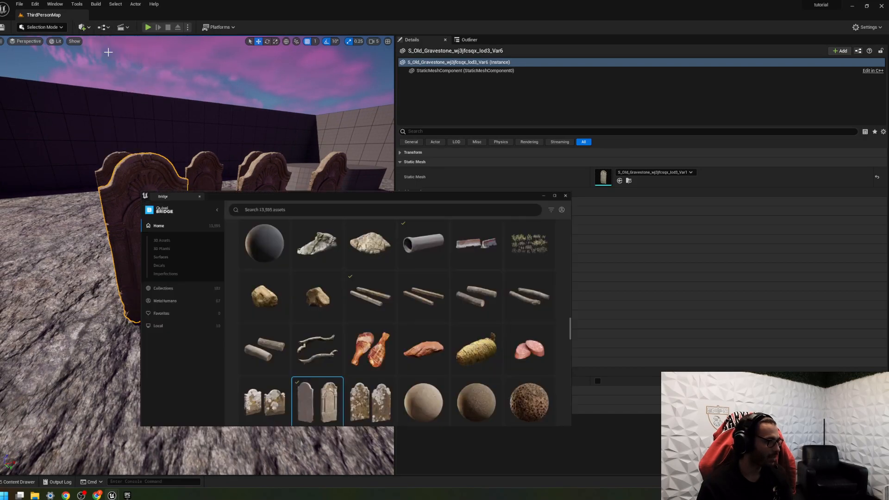
drag(318, 232, 78, 285)
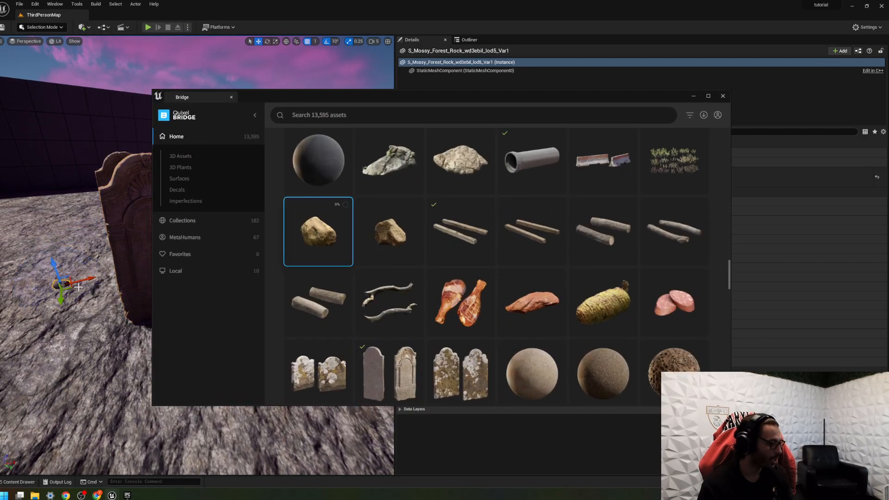
Step: Scale the placed rock up uniformly into a large boulder and minimize Quixel Bridge
key(e)
key(r)
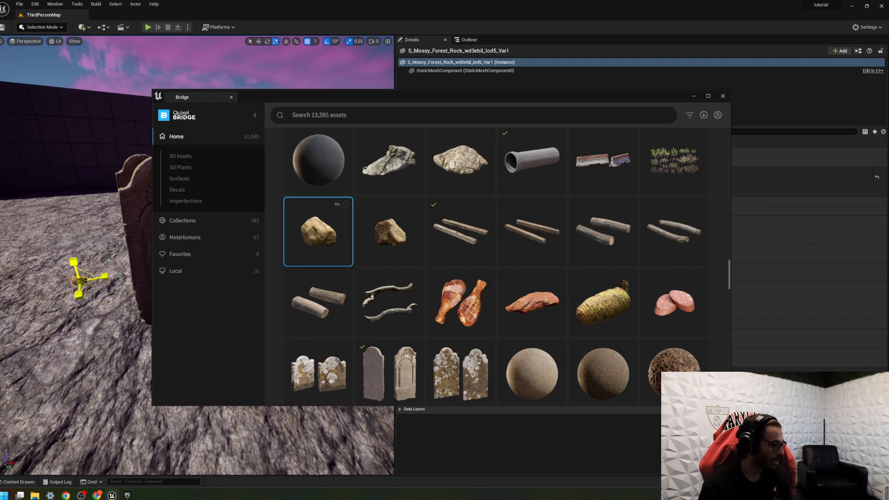
drag(78, 281, 166, 338)
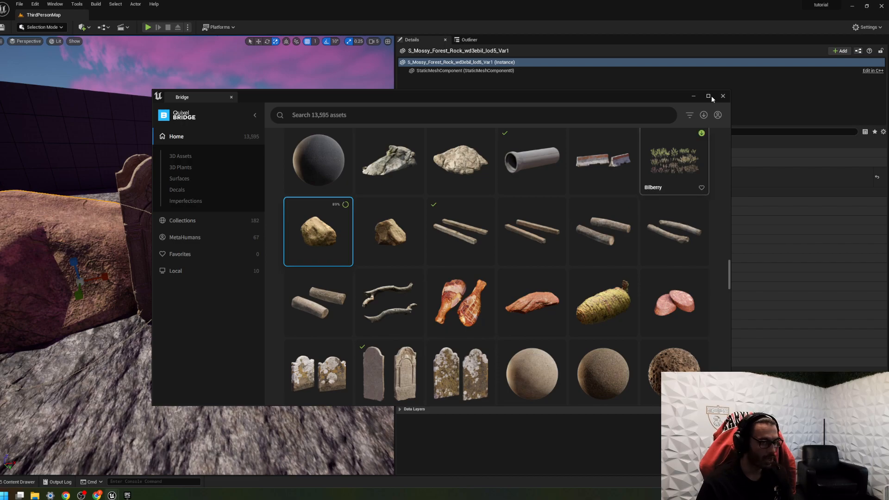
click(693, 96)
Step: Move the boulder onto open ground away from the gravestones and duplicate it into a group of six
key(s)
mouse_move(313, 246)
right_down()
mouse_move(342, 255)
mouse_move(329, 260)
mouse_move(313, 246)
right_up()
key(w)
drag(262, 243, 228, 308)
mouse_move(245, 332)
right_down()
mouse_move(296, 343)
mouse_move(244, 332)
right_up()
key(s)
alt+drag(175, 279, 156, 330)
alt+drag(158, 371, 75, 289)
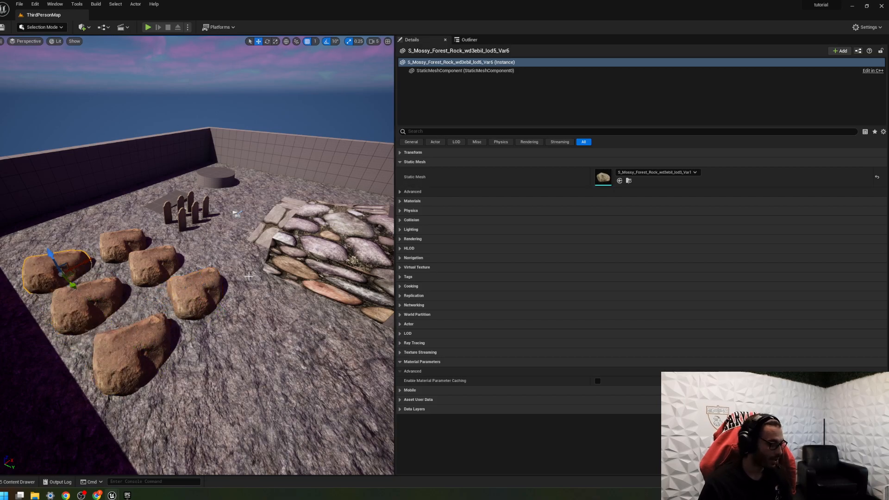
Step: Open the boulder's static mesh, set up an auto convex collision, save the mesh, and close its editor
key(ctrl+e)
click(130, 64)
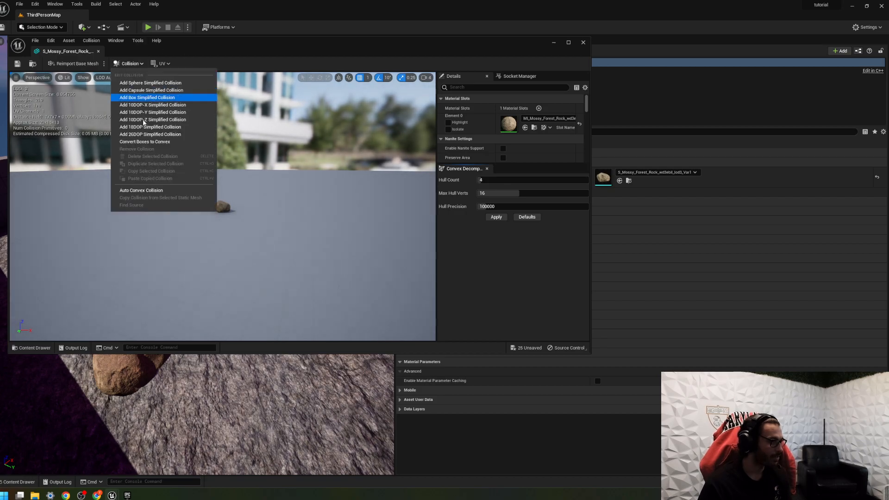
click(143, 189)
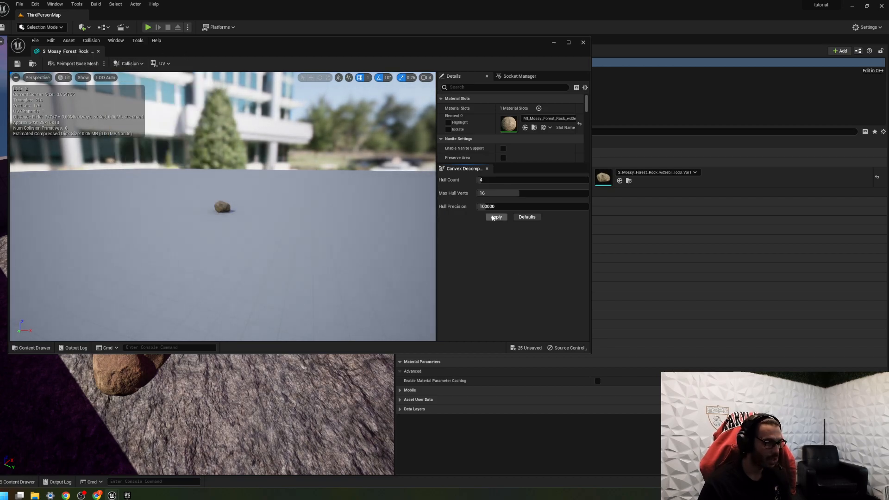
key(ctrl+s)
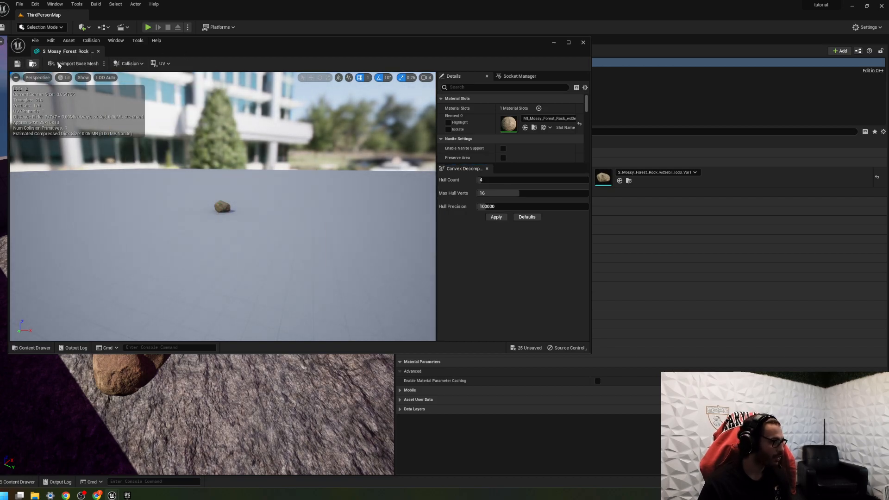
click(98, 52)
Step: Reopen Quixel Bridge and browse further down the asset library for another asset to place
scroll(139, 151, up, 6)
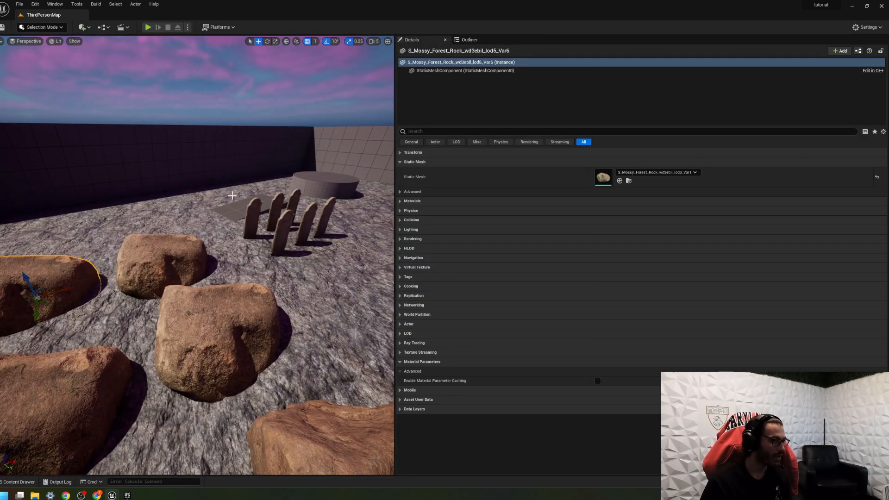
click(88, 27)
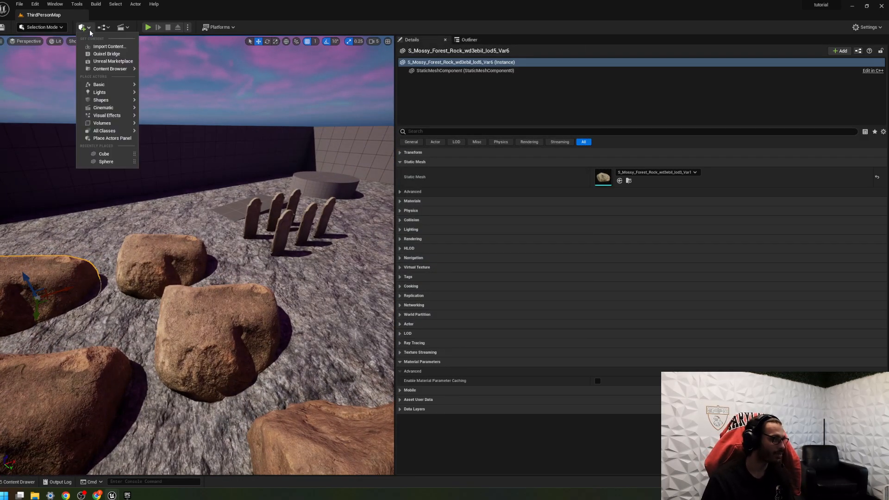
click(106, 53)
scroll(348, 225, down, 15)
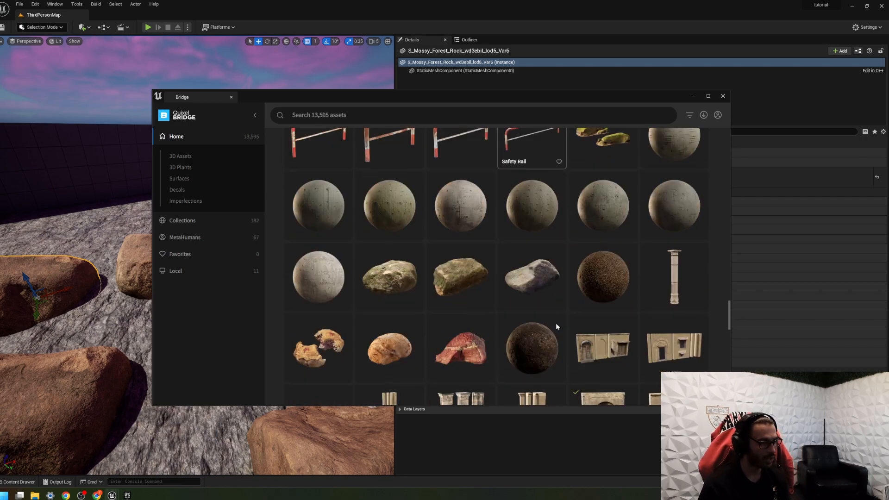